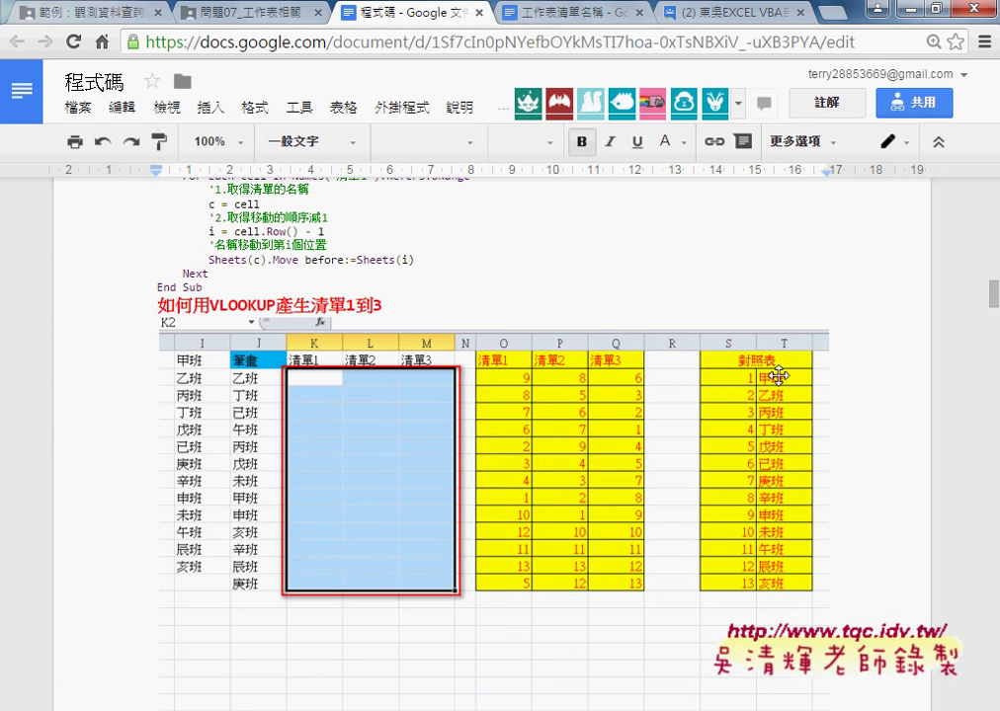
- Highlight 'VLOOKUP產生' in the red heading and scroll down through the notes
left_click_drag(208, 306, 310, 306)
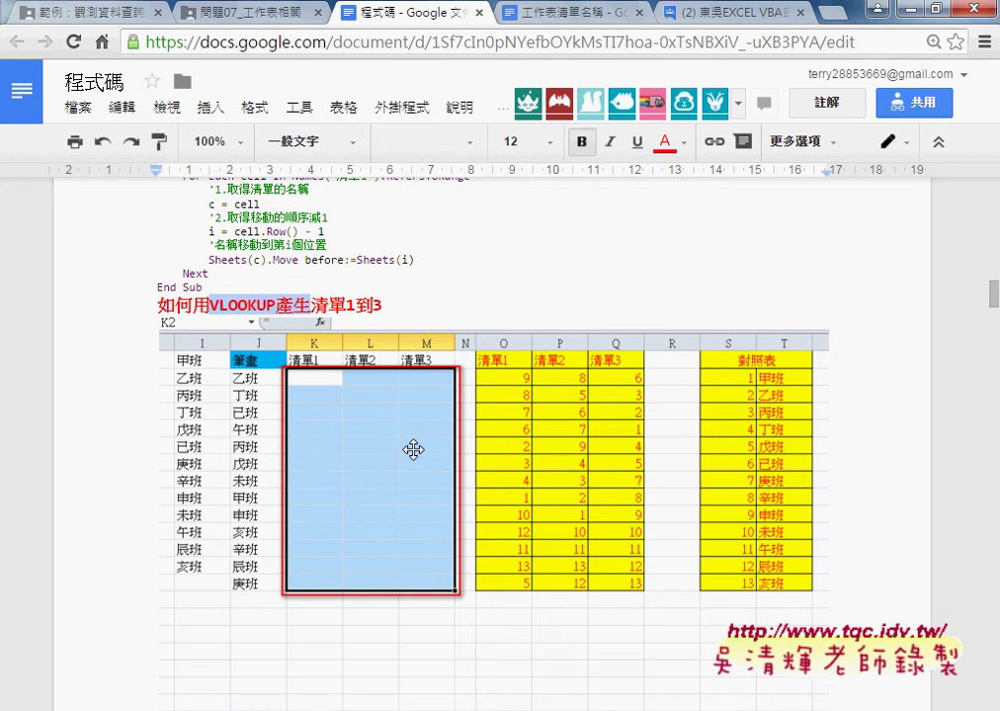
scroll(458, 406, "down", 3)
scroll(458, 406, "down", 3)
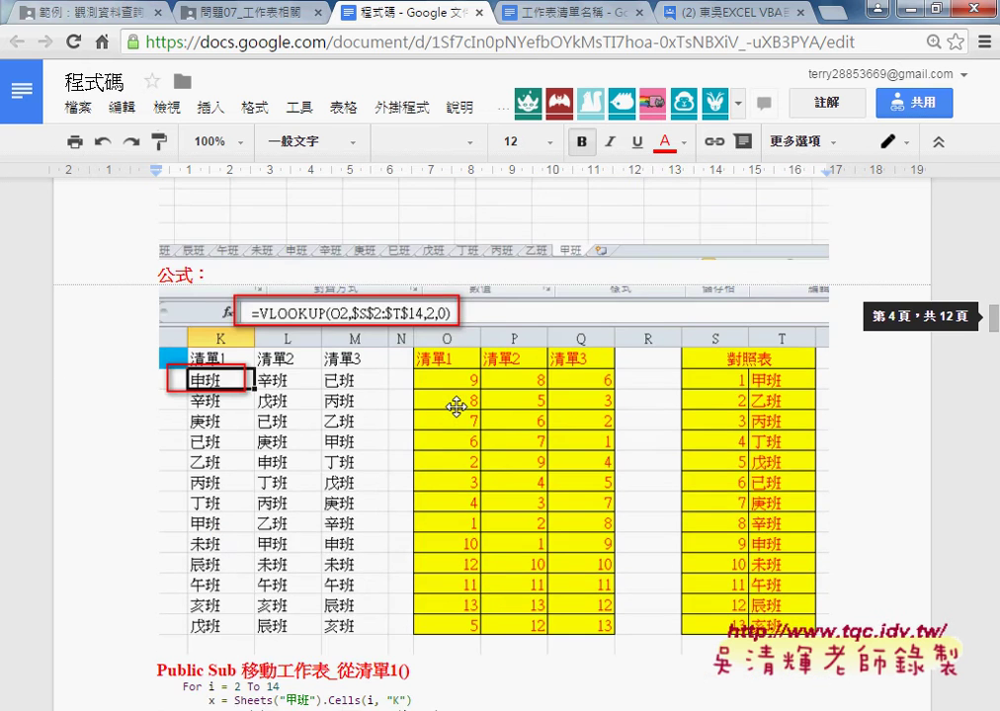
scroll(456, 407, "down", 2)
scroll(456, 407, "down", 2)
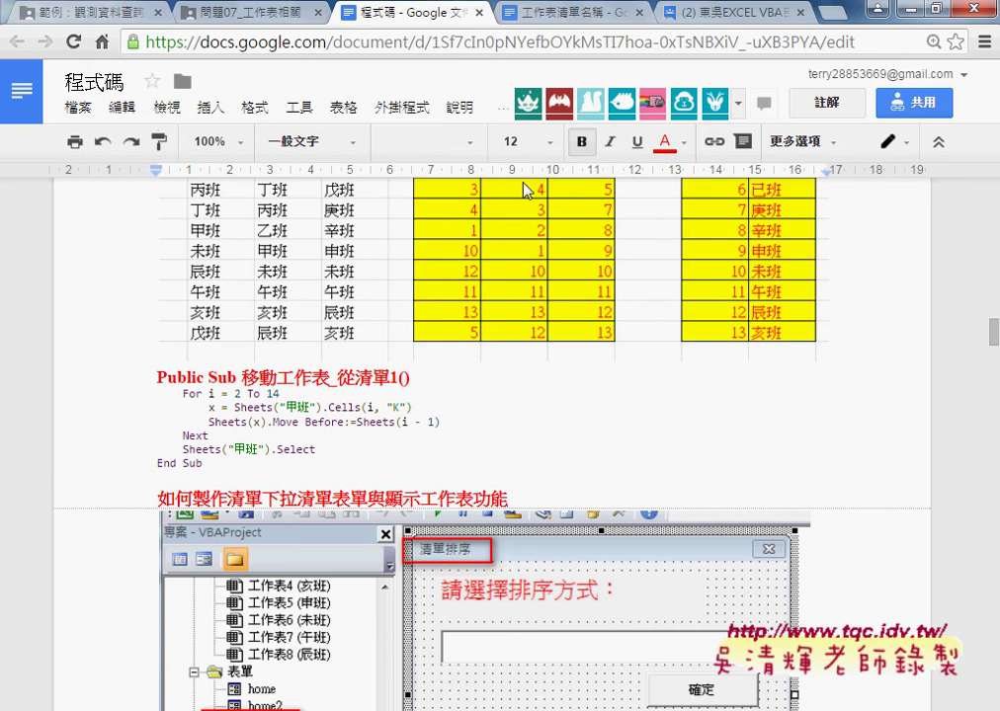
- Select the 清單1-3 table in the 工作表清單名稱 document, then bring up the 問題07 workbook
left_click(524, 13)
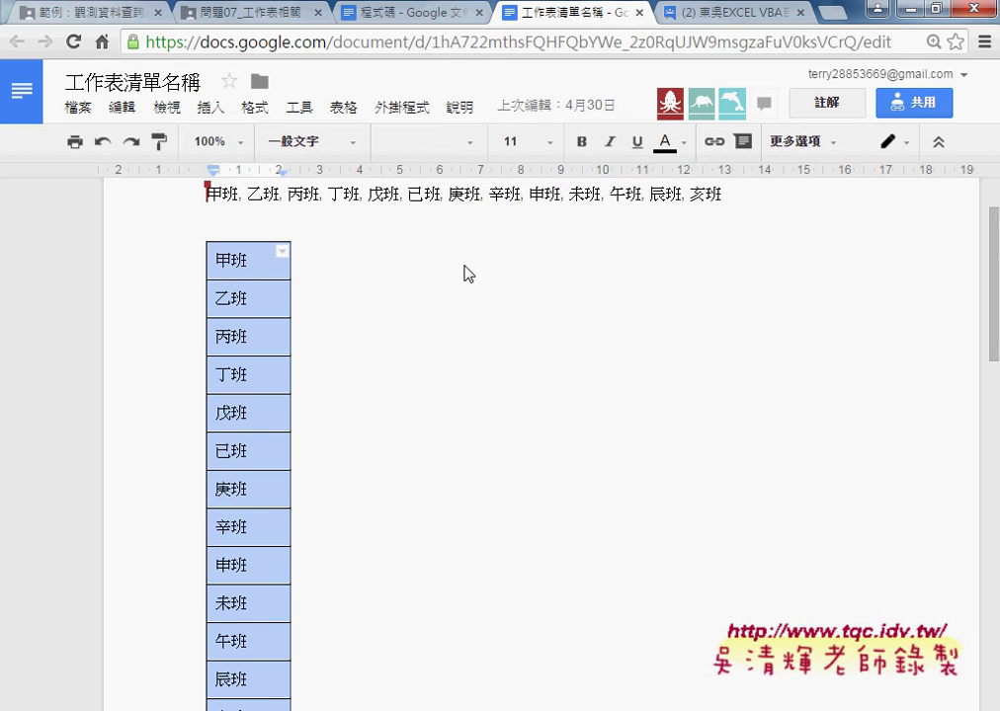
scroll(378, 352, "down", 3)
scroll(461, 423, "down", 2)
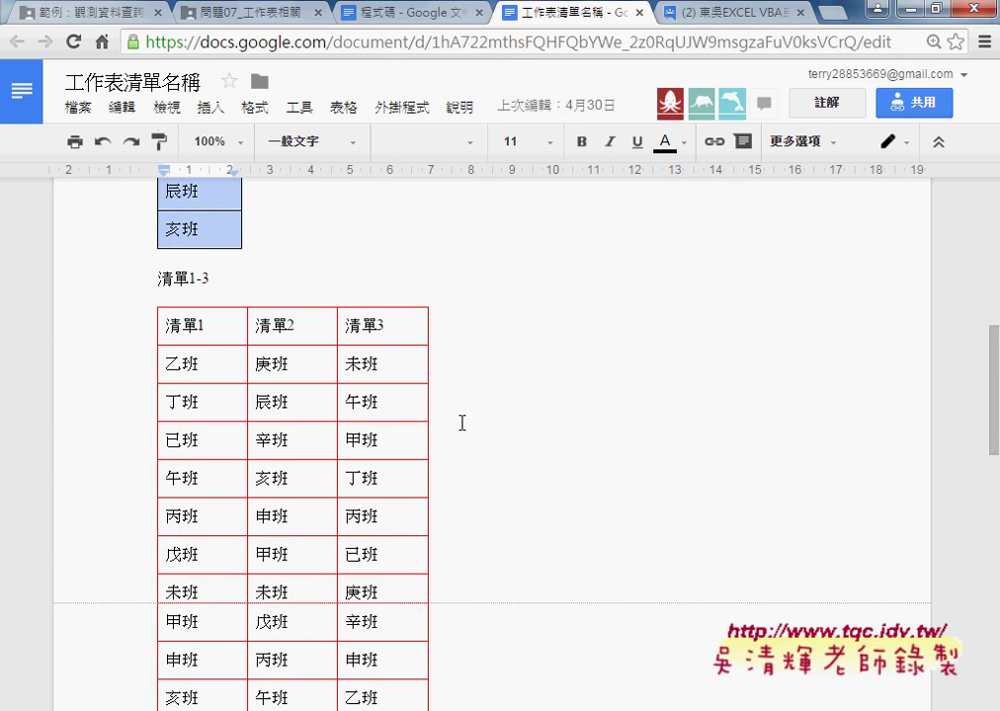
left_click_drag(198, 333, 373, 578)
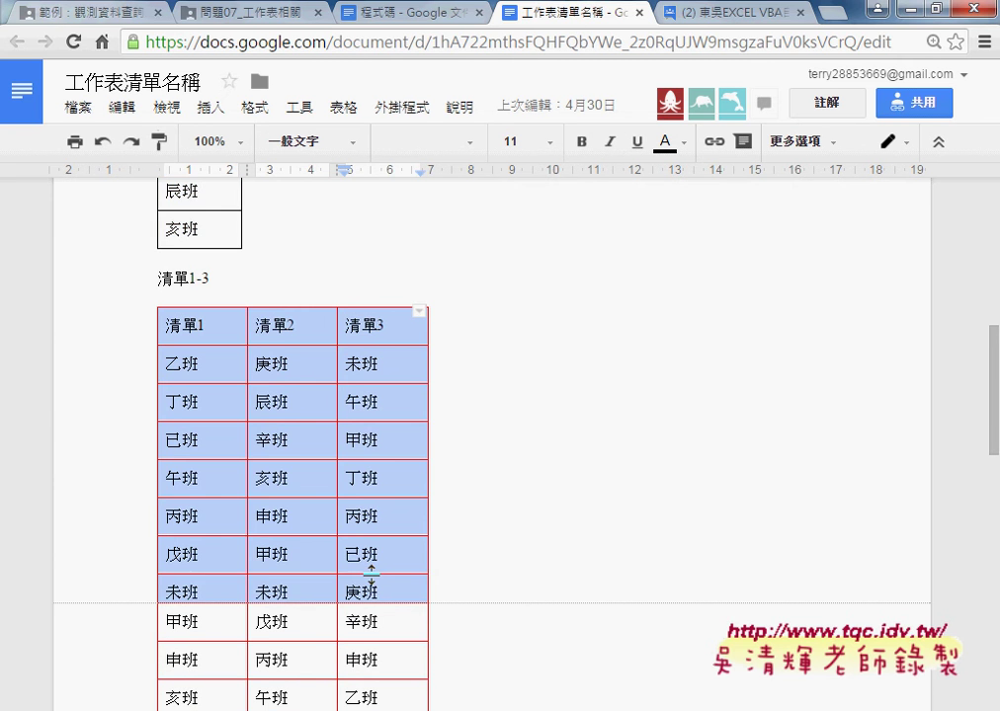
scroll(384, 599, "down", 4)
left_click(395, 620, "shift")
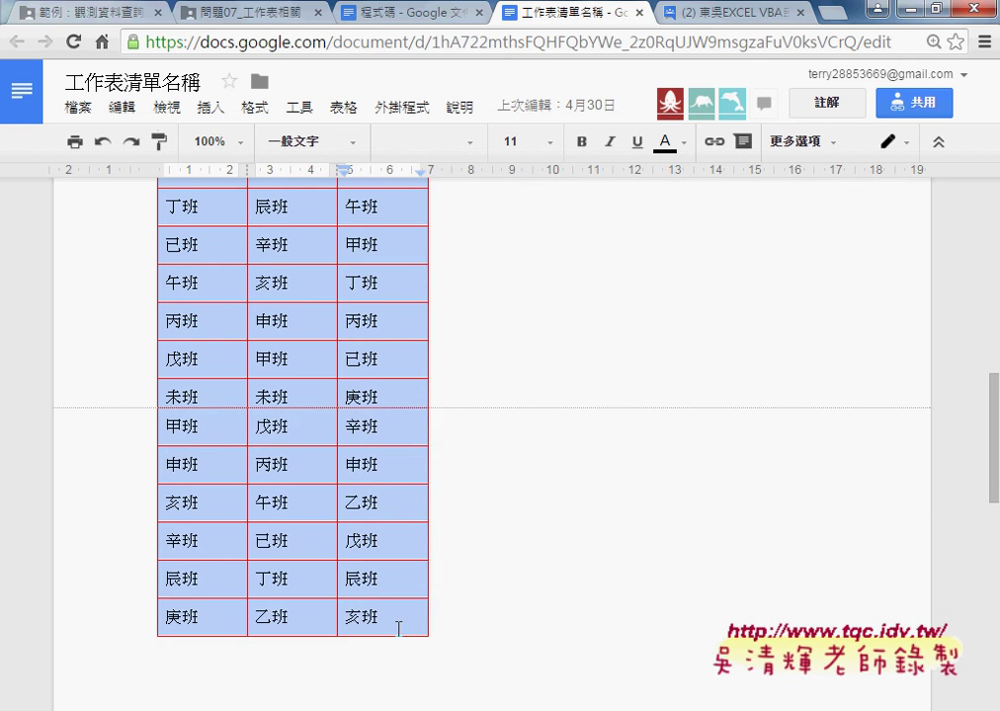
scroll(397, 621, "up", 2)
scroll(400, 619, "up", 4)
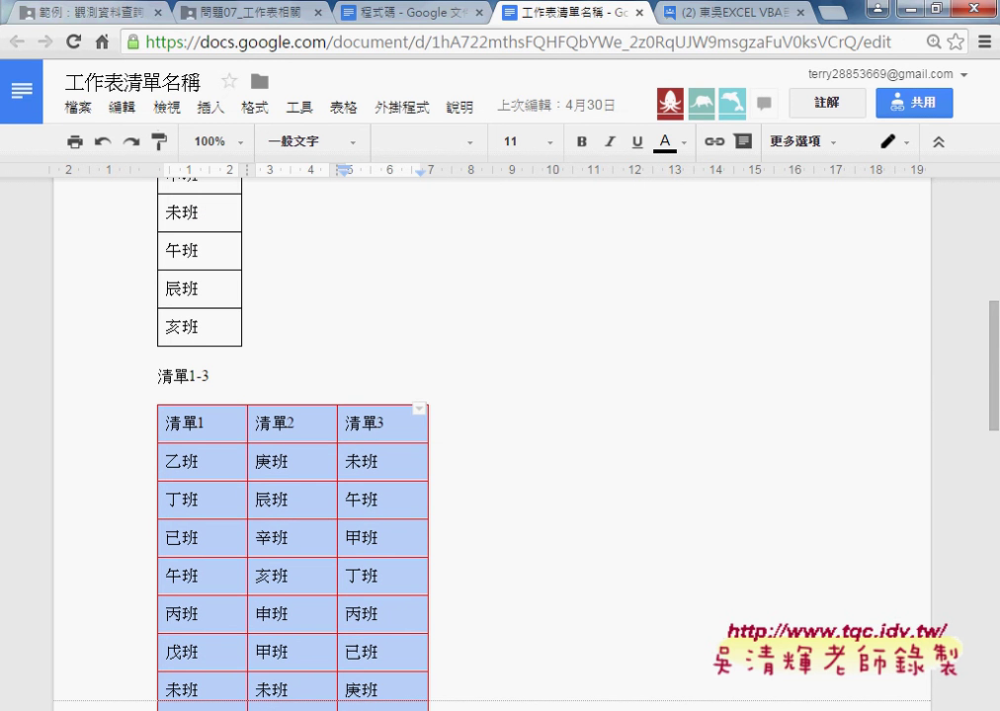
left_click(318, 556)
- Paste the 清單1-3 table at K1 and fill the K1:M1 headers yellow
left_click(762, 203)
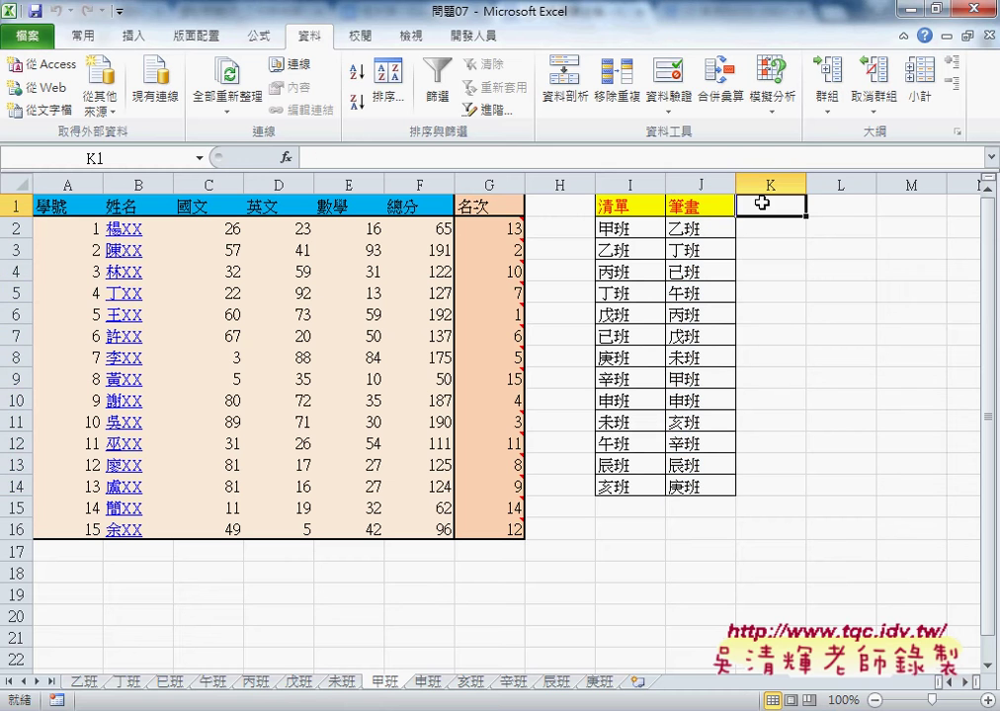
type("清單1\t清單2\t清單3 乙班\t庚班\t未班 丁班\t辰班\t午班 巳班\t辛班\t甲班 午班\t亥班\t丁班 丙班\t申班\t丙班 戊班\t甲班\t巳班 未班\t未班\t庚班 甲班\t戊班\t辛班 申班\t丙班\t申班 亥班\t午班\t乙班 辛班\t巳班\t戊班 辰班\t丁班\t辰班 庚班\t乙班\t亥班")
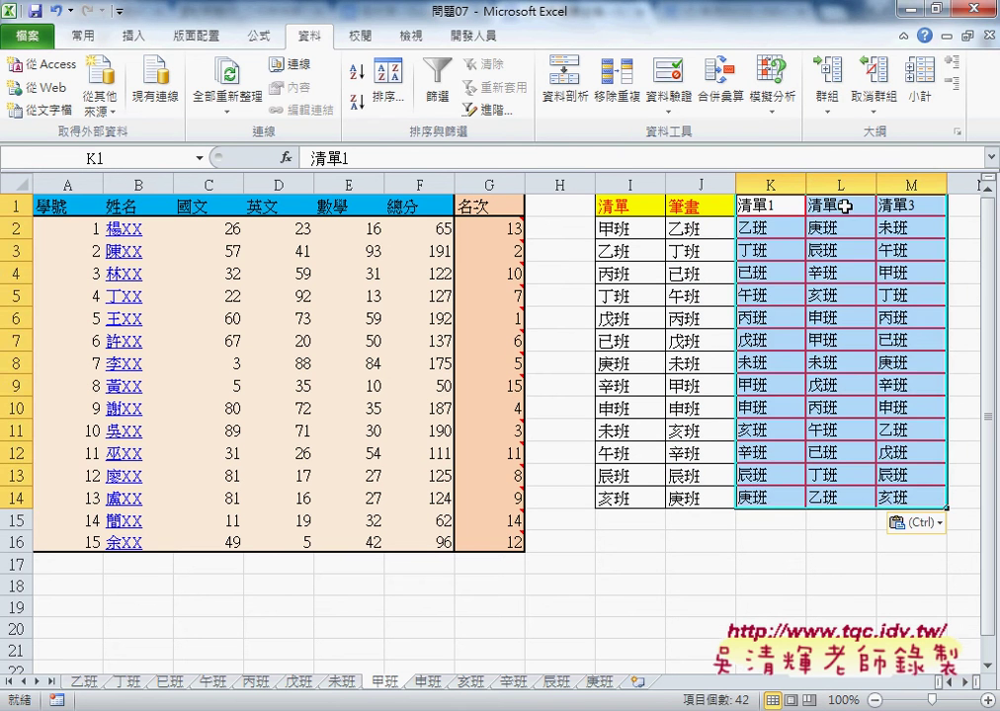
left_click_drag(765, 205, 889, 208)
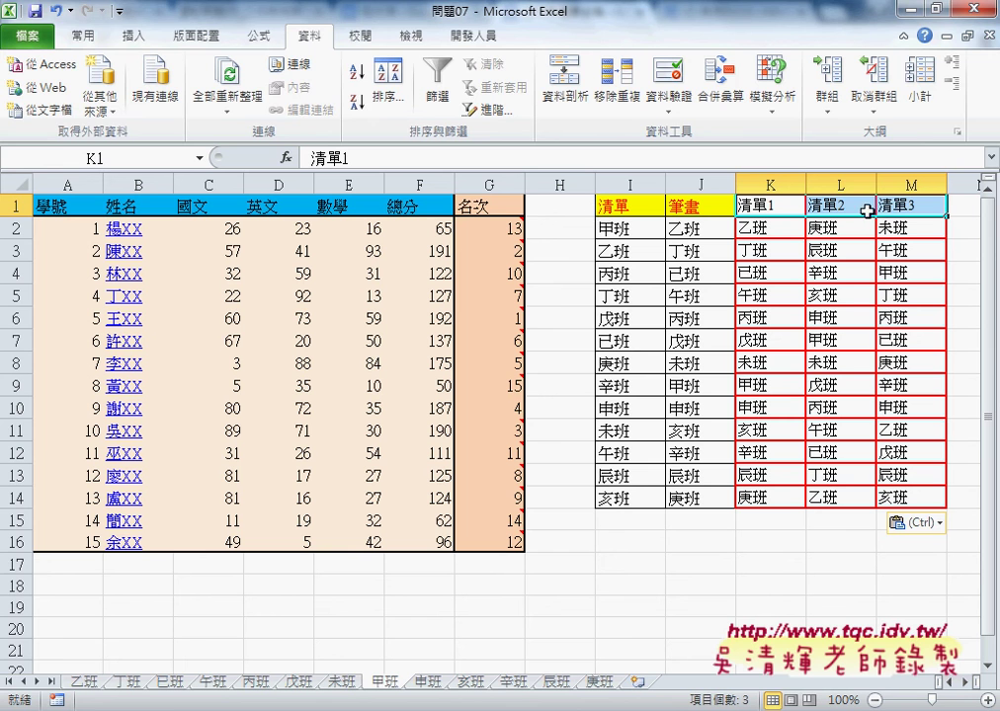
left_click(96, 45)
left_click(228, 103)
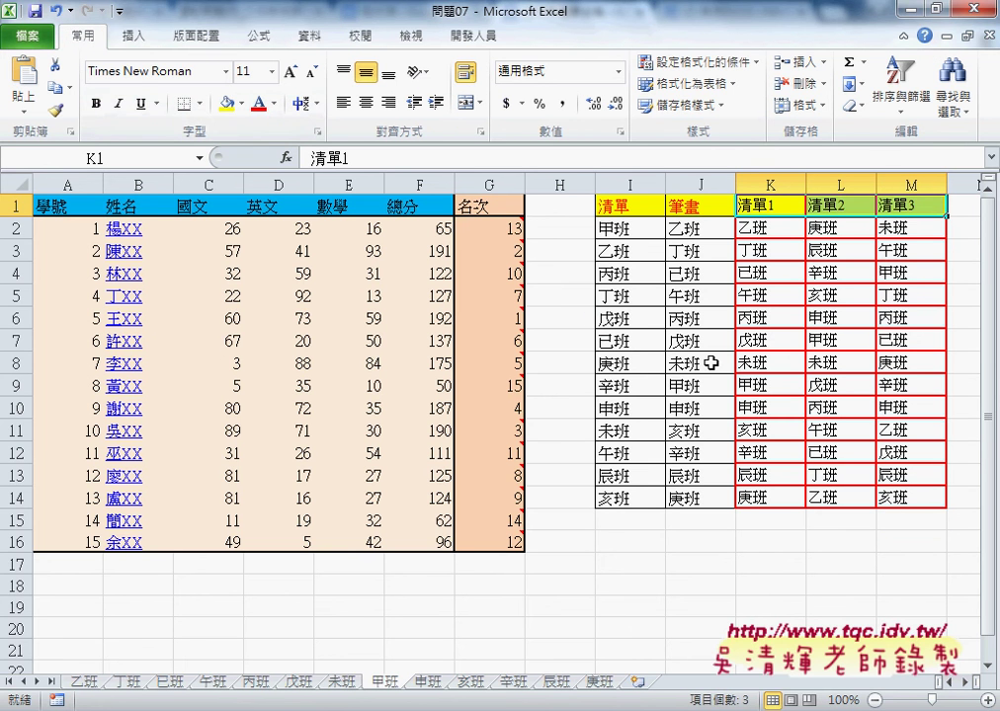
- Look over the pasted lists in columns K–M, then select the 清單1 names in K2:K14
left_click_drag(759, 226, 758, 494)
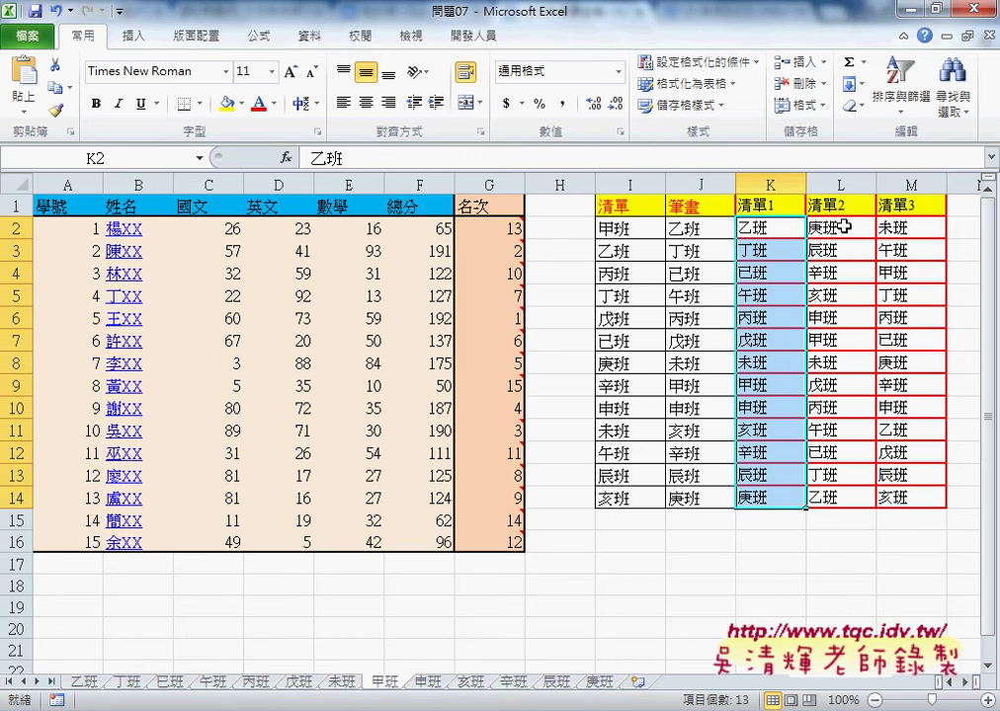
left_click_drag(842, 226, 834, 470)
left_click_drag(909, 205, 909, 476)
left_click(909, 499)
mouse_move(489, 362)
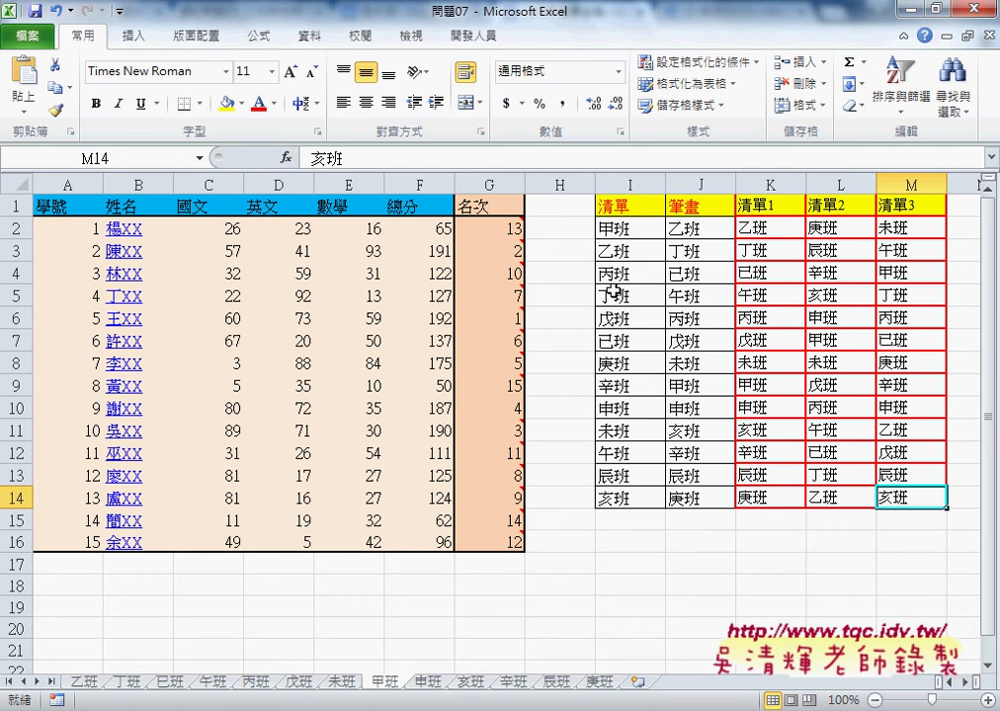
left_click(767, 229)
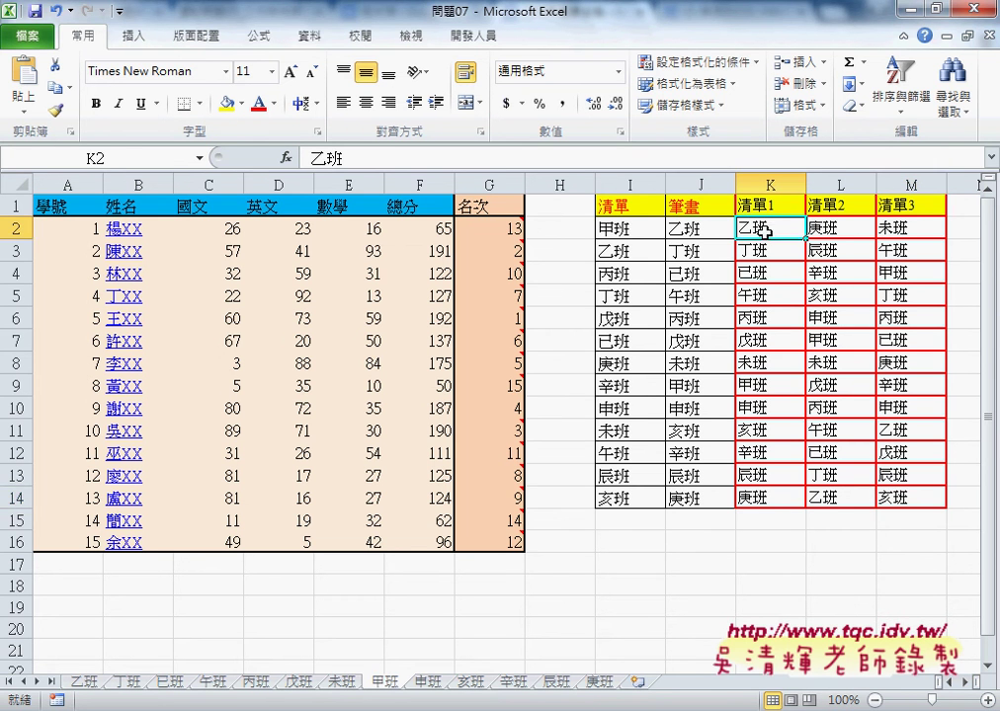
left_click_drag(766, 230, 759, 499)
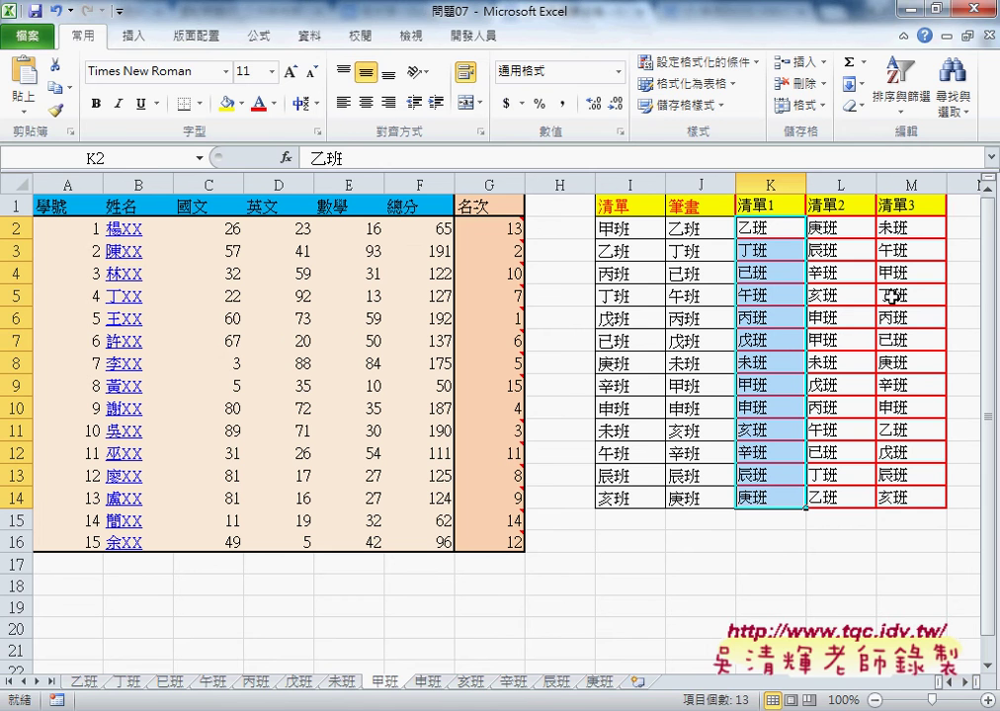
- In the VBA editor, copy the 移動工作表_從範圍 procedure and paste a duplicate after the last procedure
left_click(477, 37)
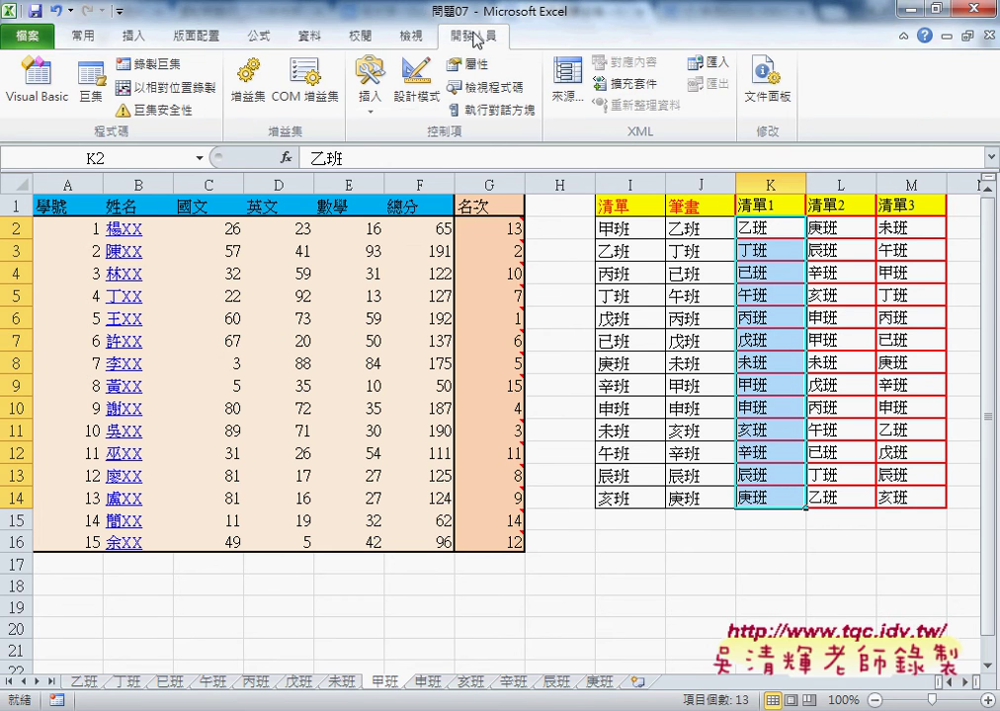
left_click(41, 89)
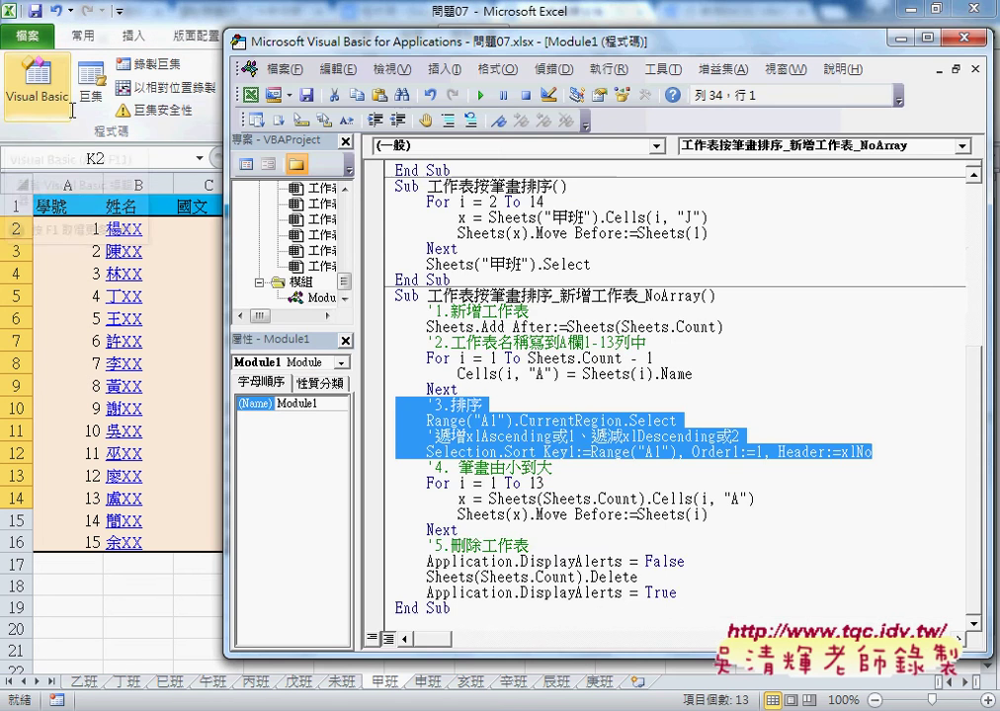
scroll(494, 403, "up", 2)
scroll(494, 403, "up", 1)
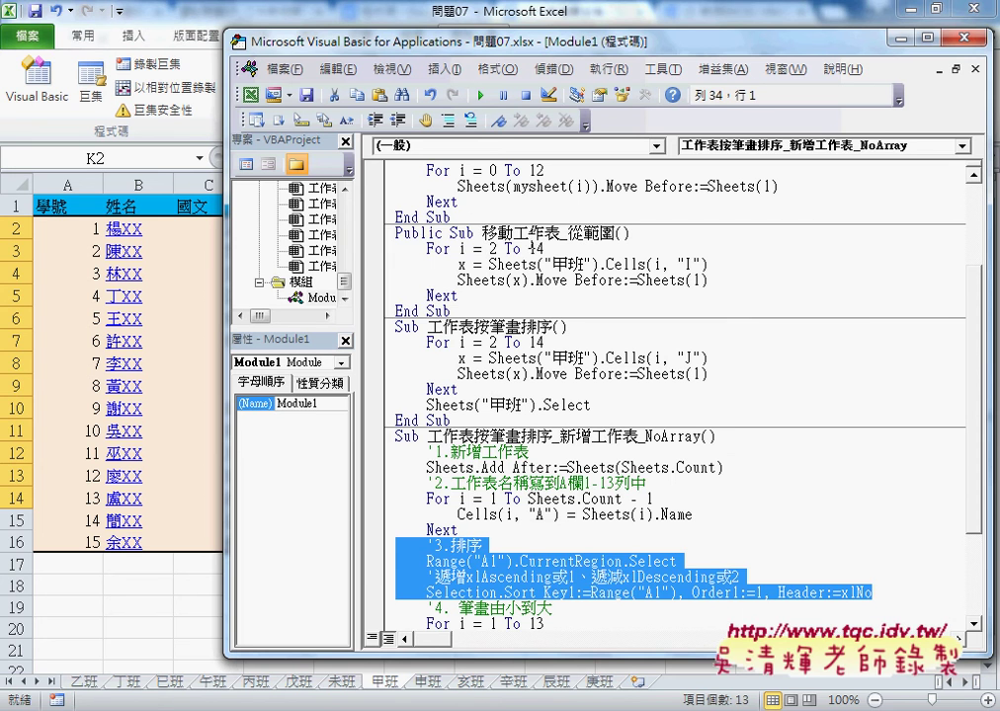
left_click_drag(397, 313, 403, 245)
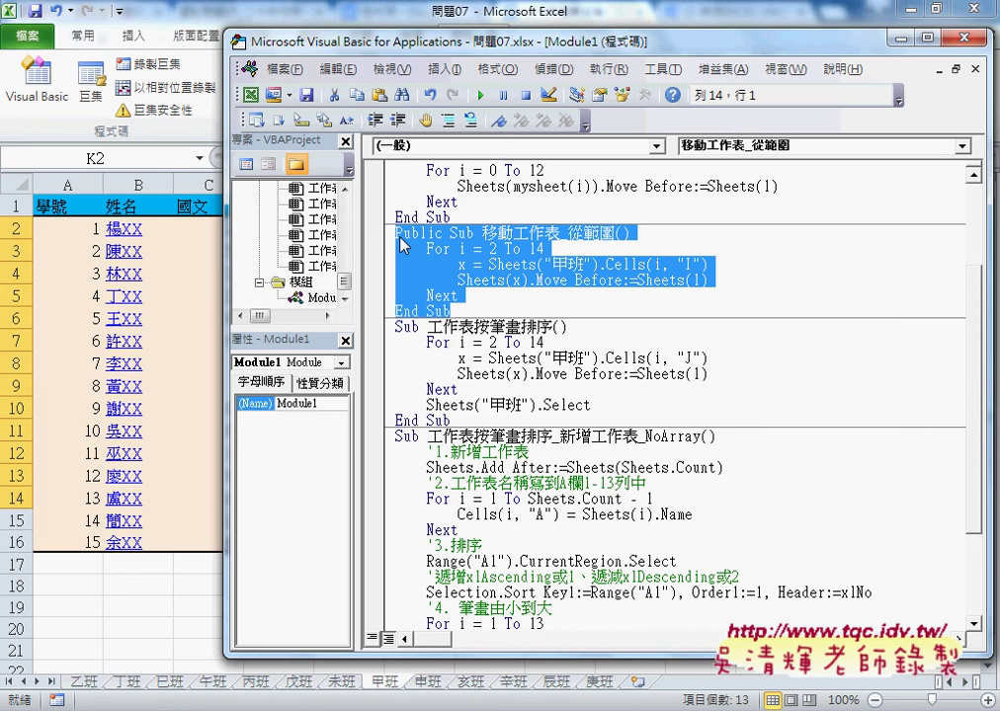
scroll(403, 245, "down", 3)
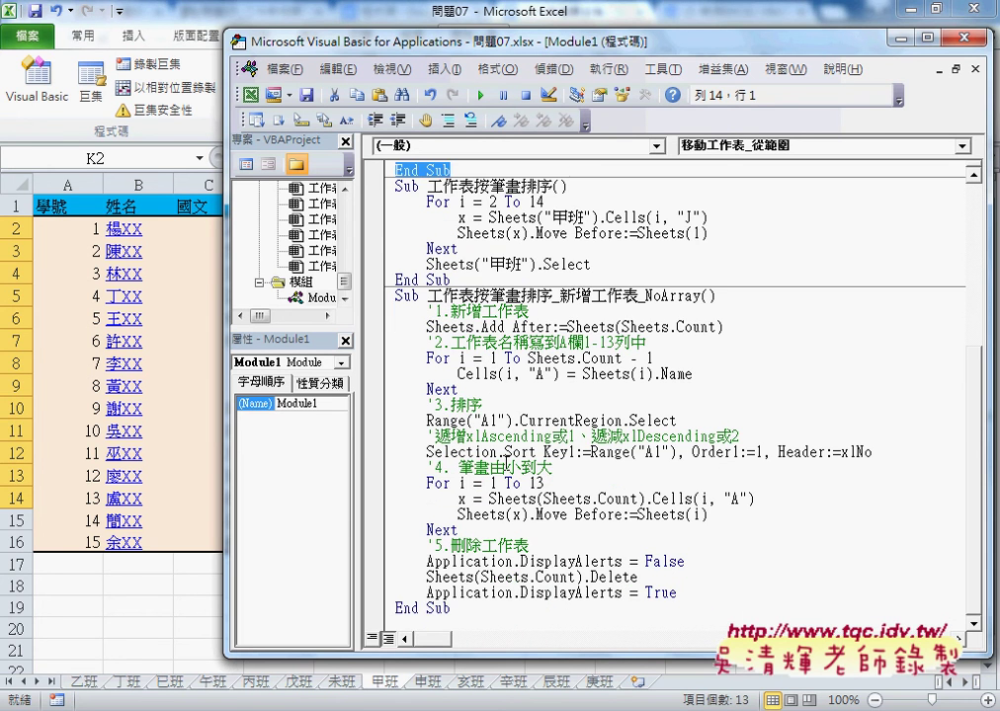
left_click(431, 614)
type("Public Sub 移動工作表_從範圍()     For i = 2 To 14         x = Sheets(\"甲班\").Cells(i, \"I\")         Sheets(x).Move Before:=Sheets(1)     Next End Sub")
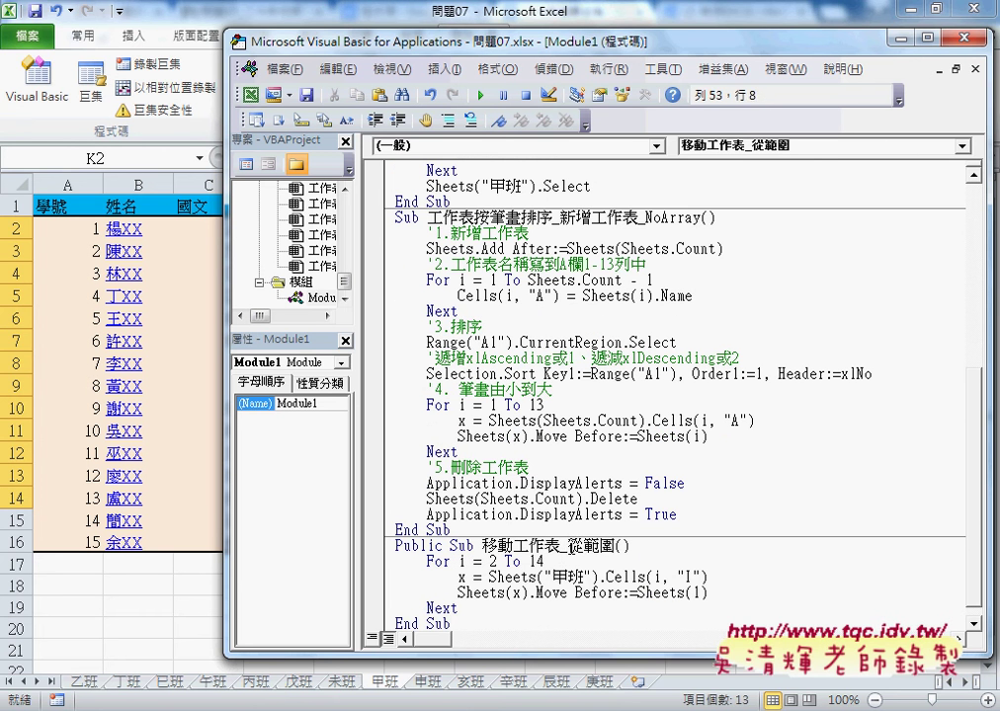
- Rename the copy to 移動工作表_清單1 and select the column letter I in Cells(i, "I")
left_click_drag(567, 546, 614, 545)
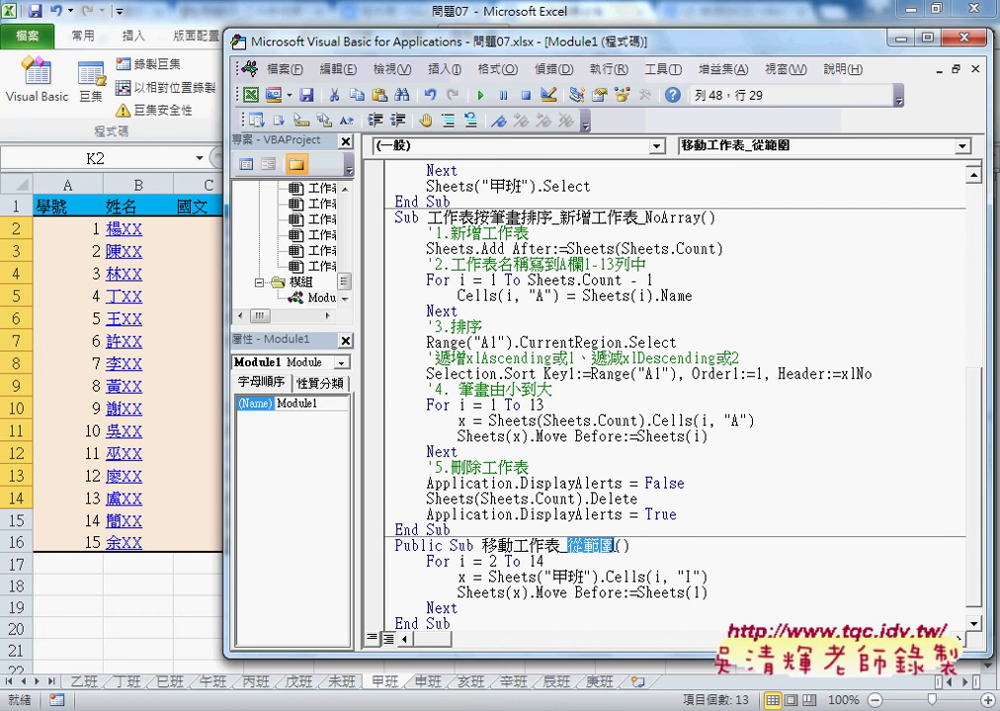
type("ㄑ一ㄙ")
key("space")
type("ㄉㄢ")
key("space")
key("Delete")
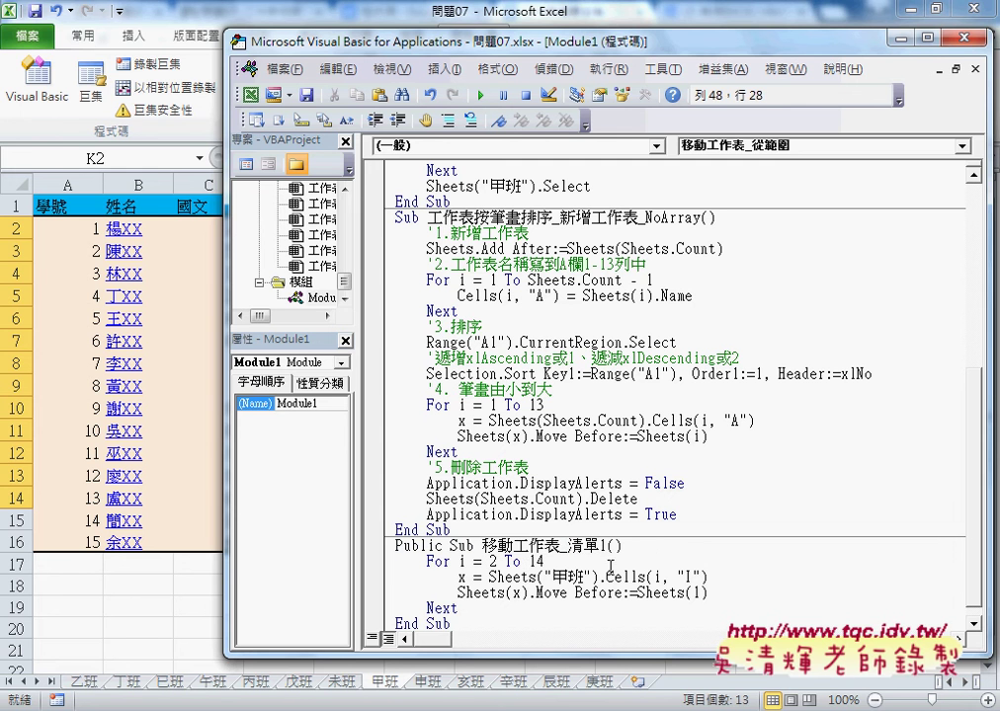
double_click(689, 577)
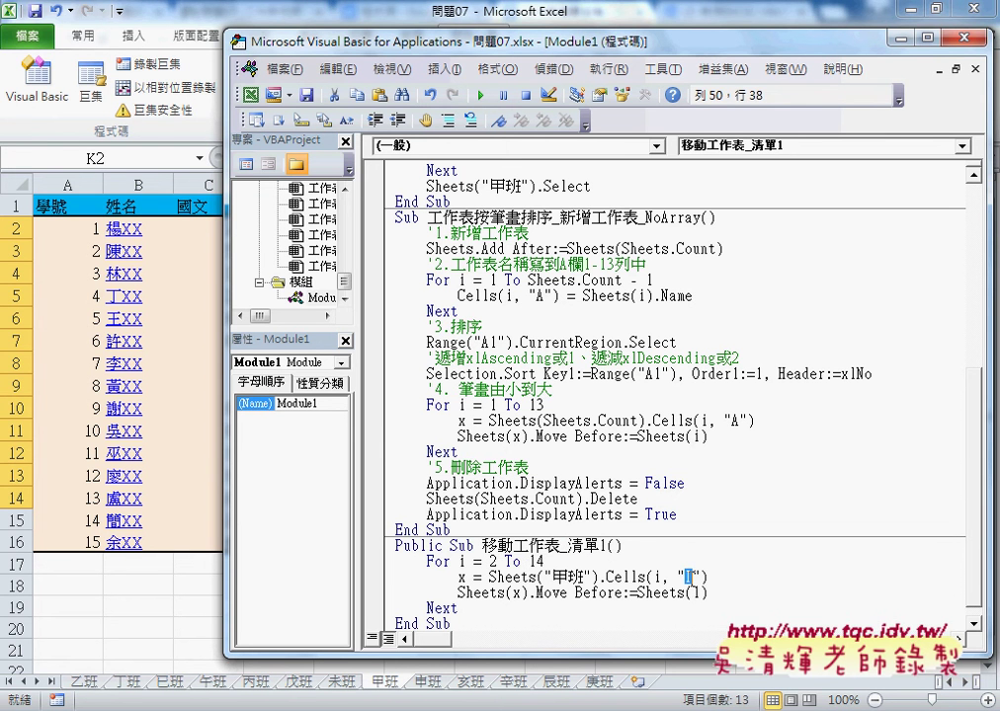
- Change the column reference to "K" and shrink the code editor so columns J–M show
type("K")
left_click_drag(688, 44, 282, 52)
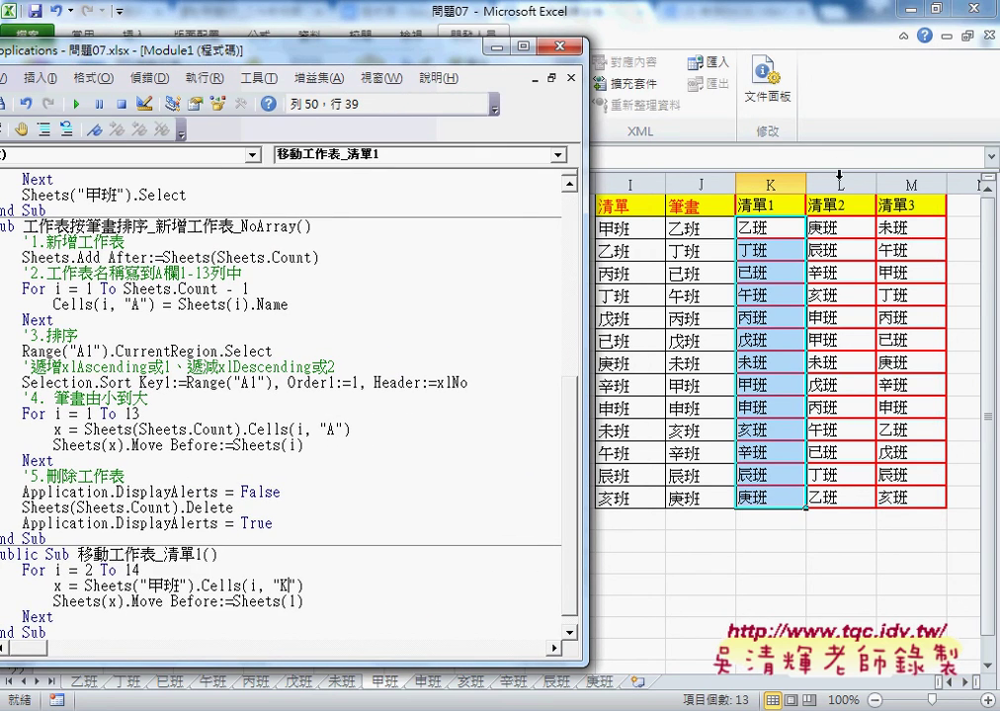
left_click_drag(352, 58, 624, 38)
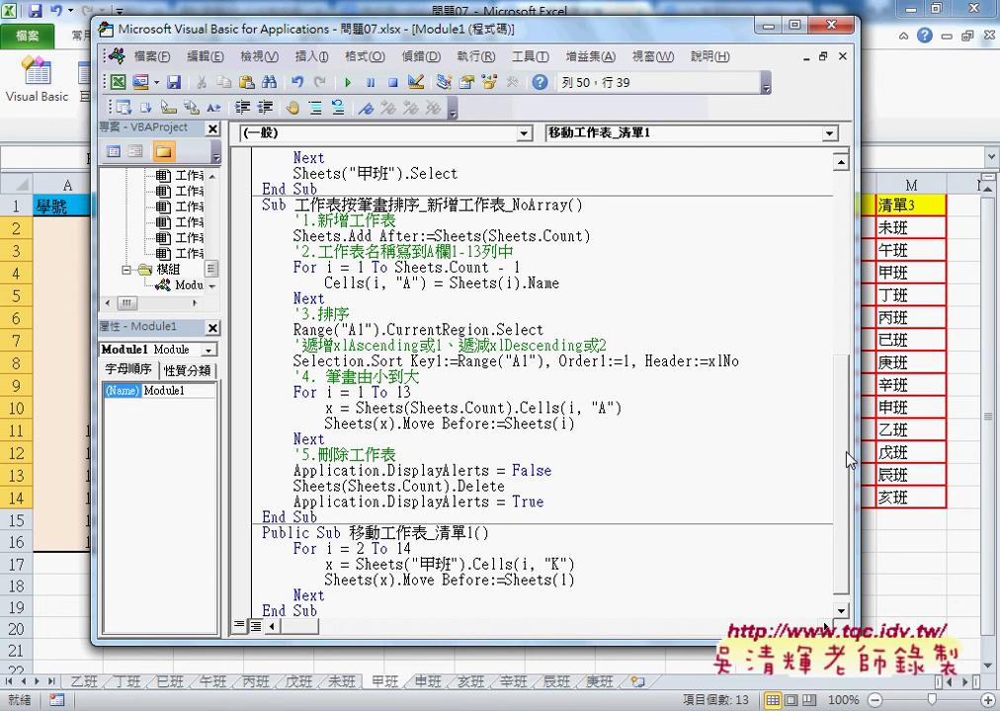
left_click_drag(848, 459, 642, 459)
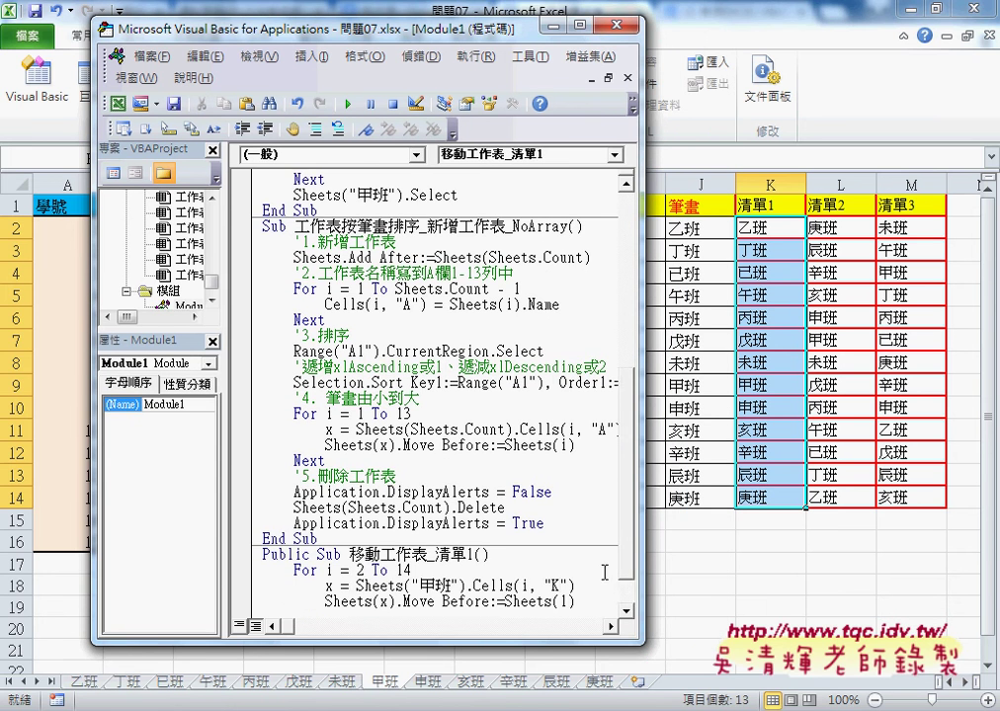
scroll(603, 573, "down", 1)
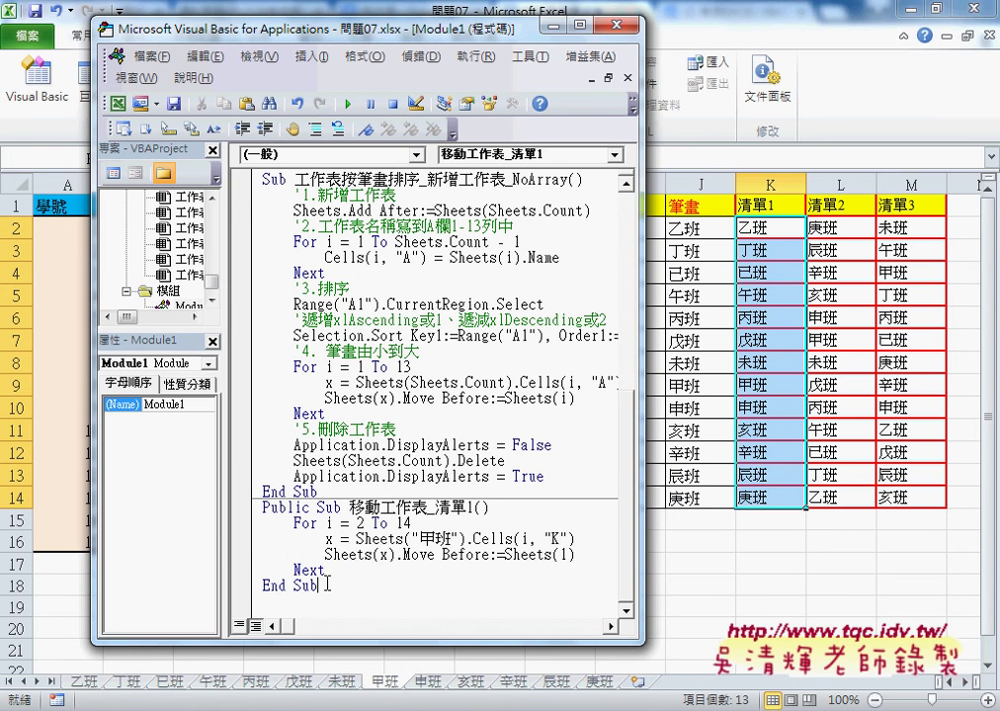
left_click_drag(327, 571, 293, 524)
left_click(576, 540)
left_click_drag(571, 539, 542, 539)
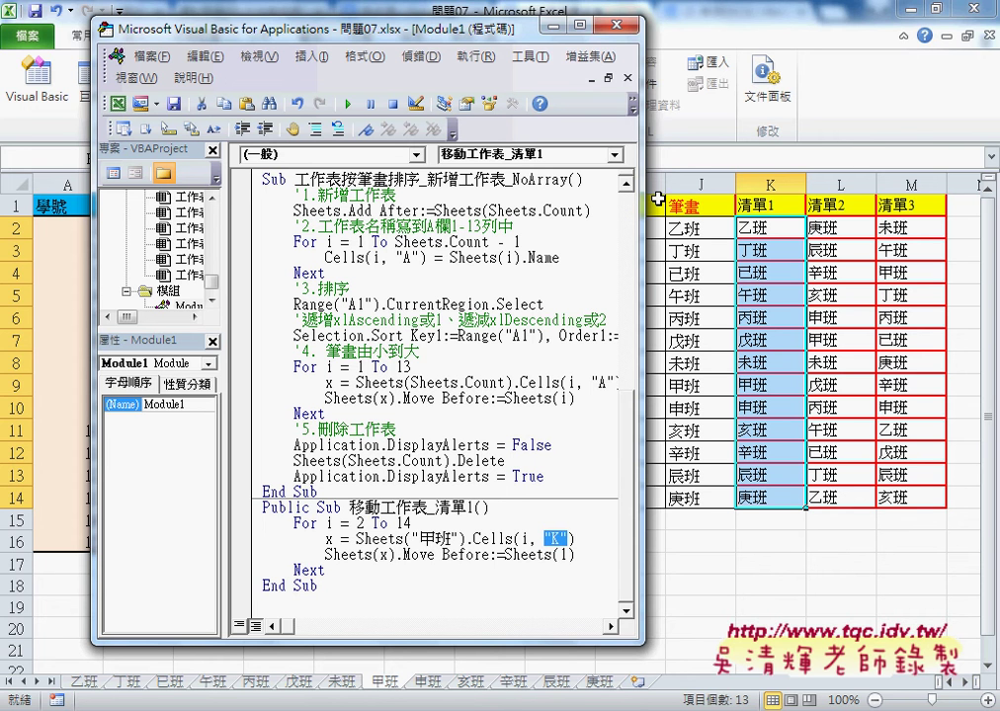
left_click_drag(641, 196, 625, 197)
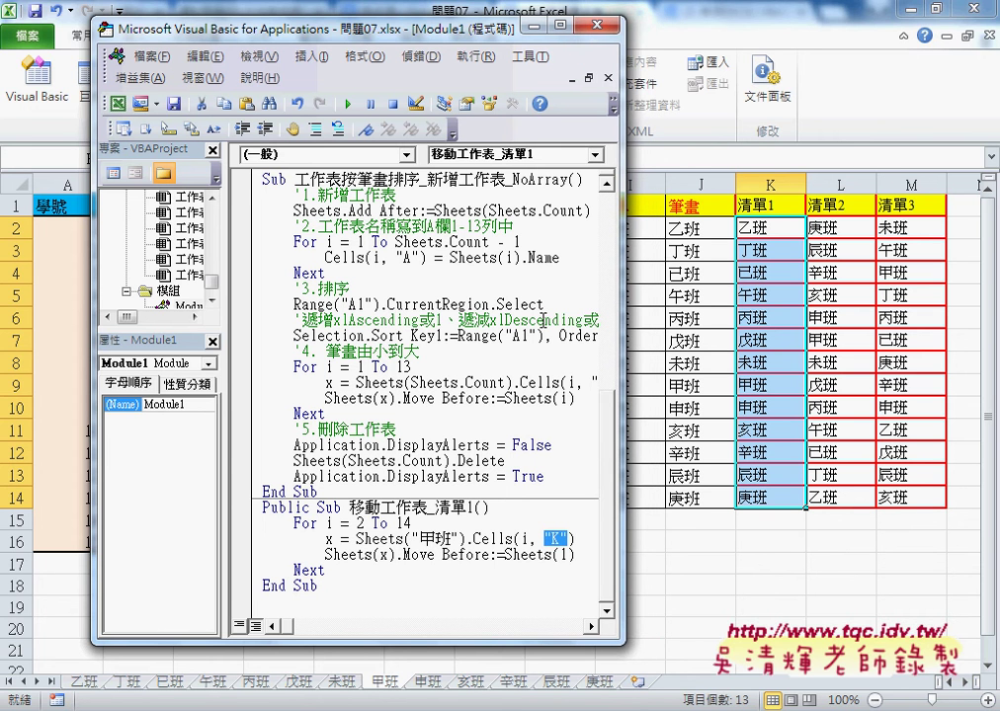
- Copy Sheets("甲班") and paste it on a new line after Next
left_click(507, 566)
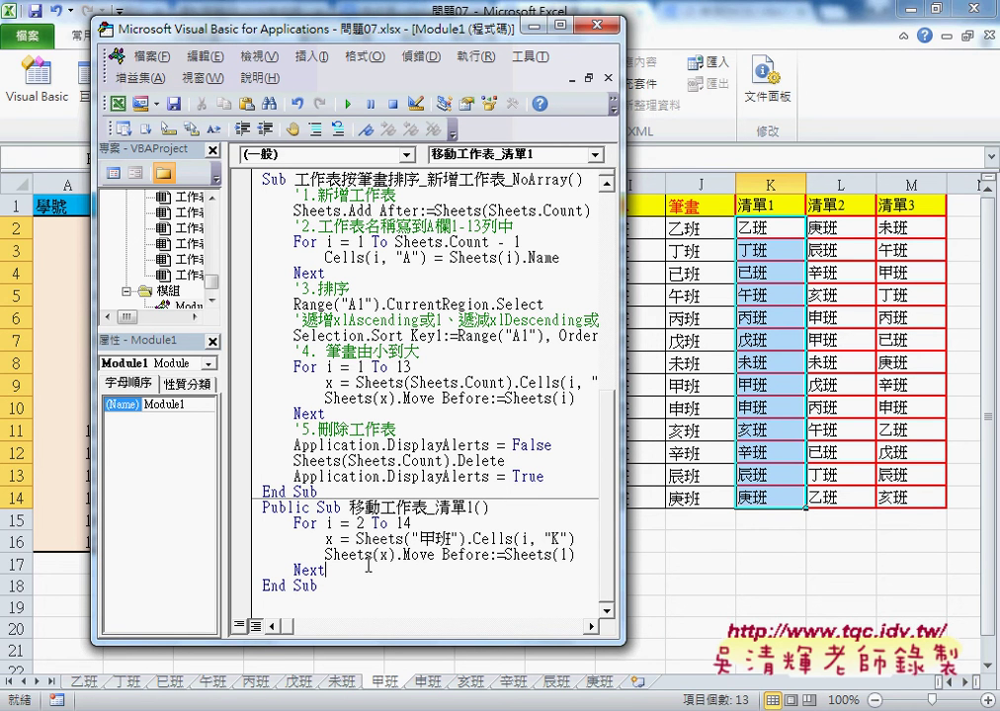
left_click_drag(464, 538, 357, 540)
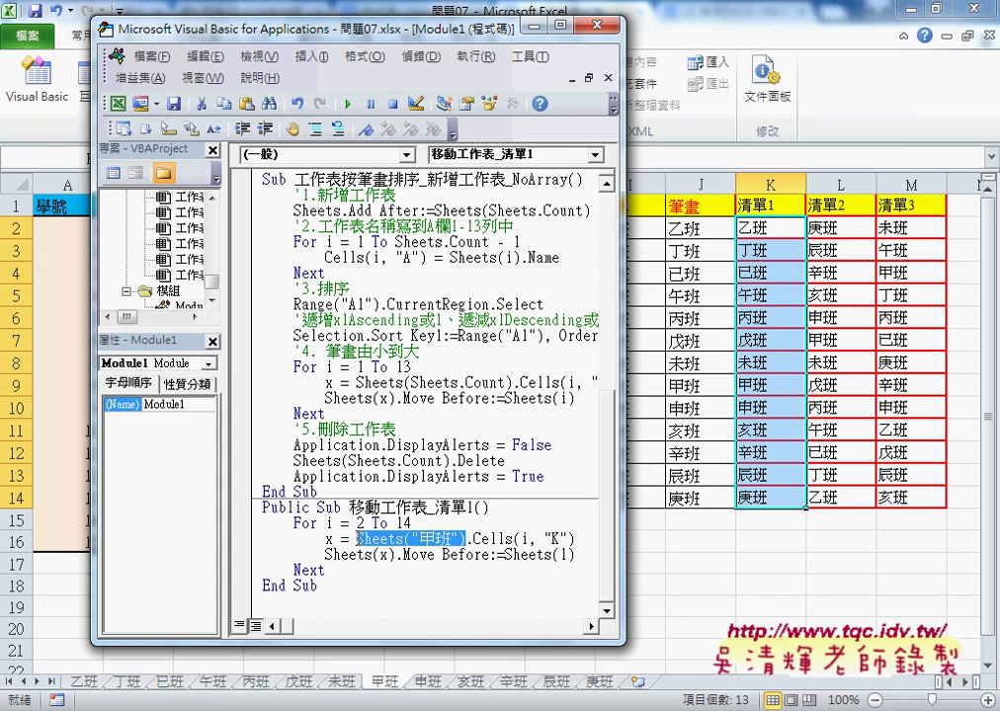
left_click(336, 570)
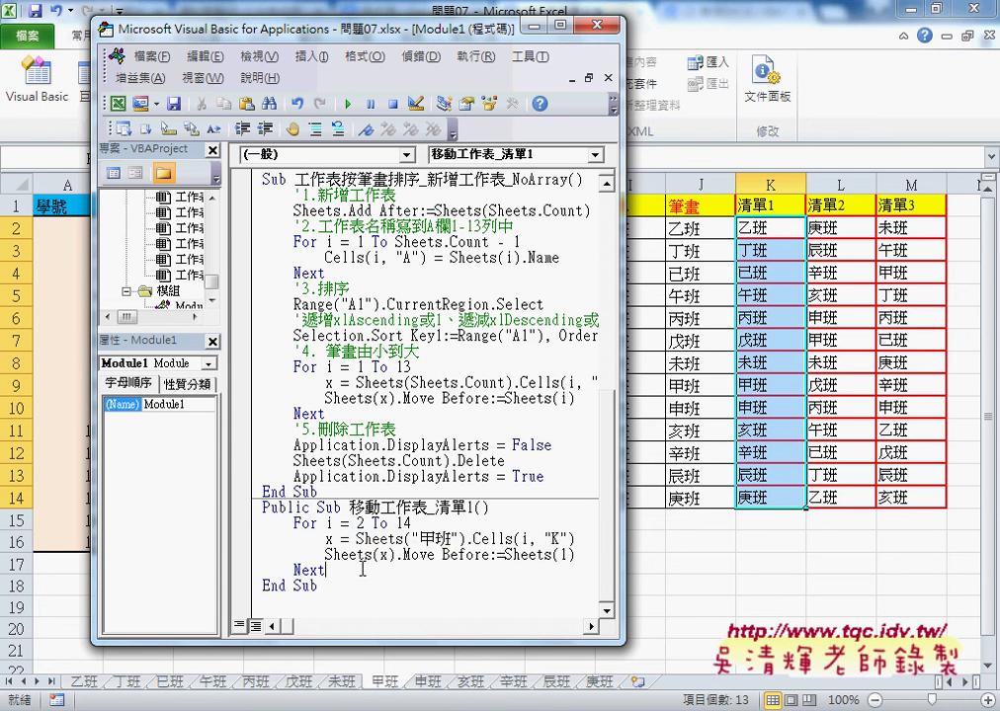
key("Return")
type("Sheets(\"甲班\")")
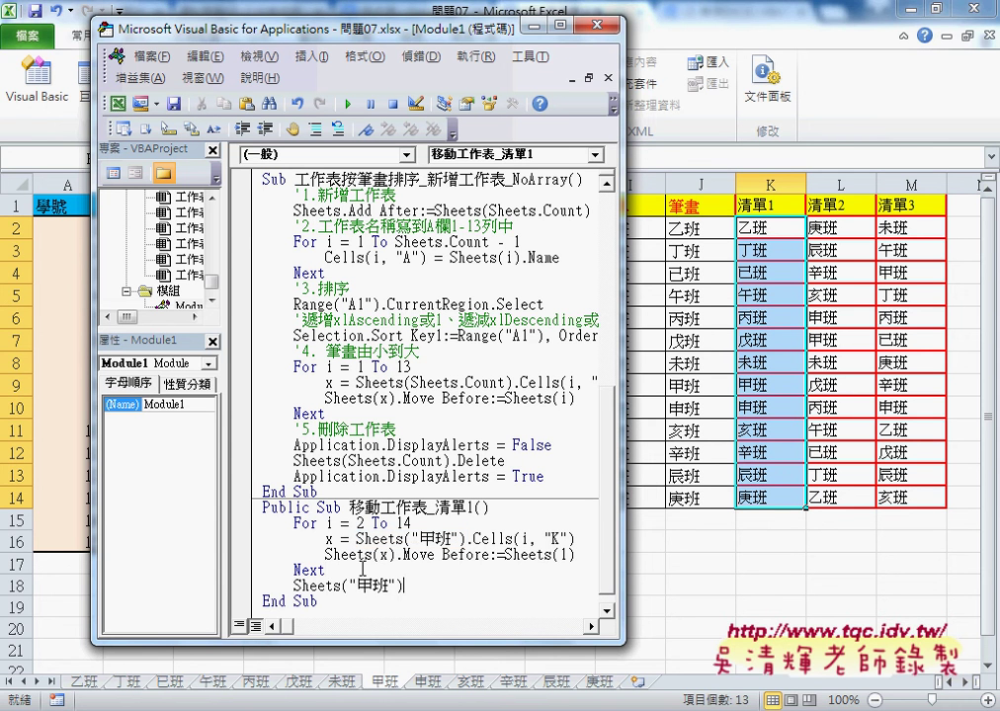
- Complete the Sheets("甲班").Select line and run the macro, which reverses the sheet tabs
type("ㄙㄧ")
type("ㄉㄧ")
key("Escape")
left_click(381, 554)
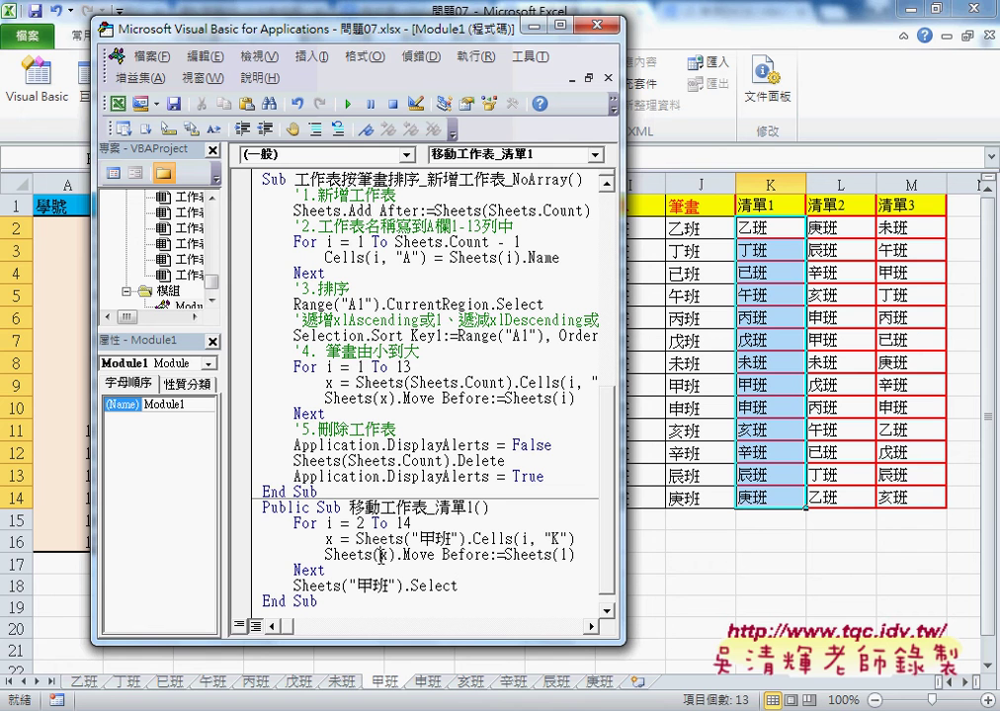
left_click(346, 103)
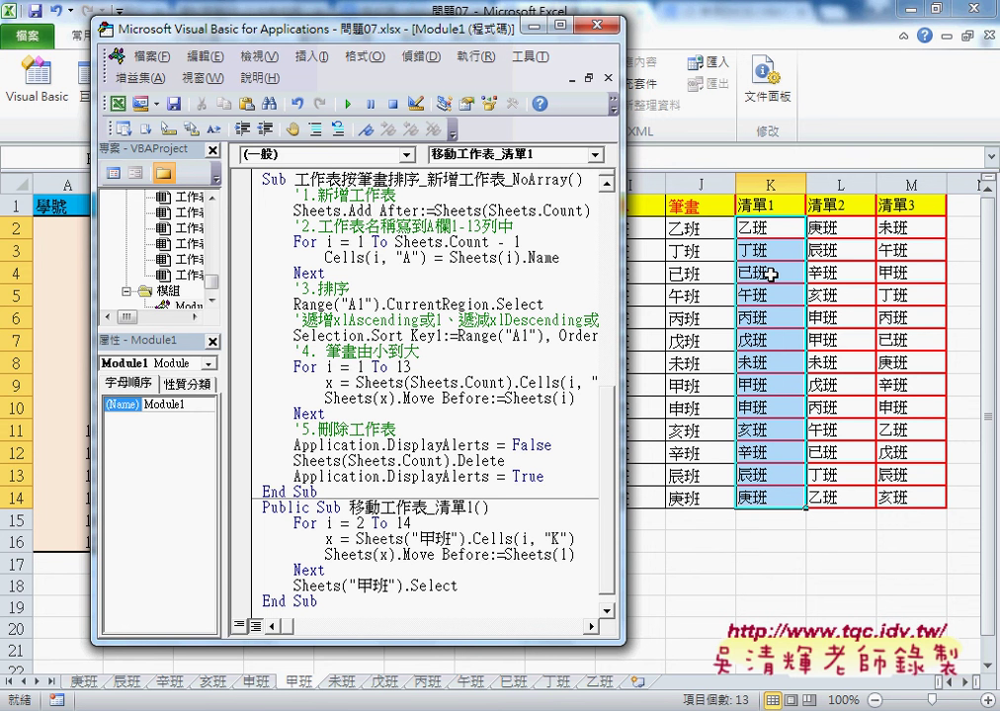
- Change the move target from Sheets(1) to Sheets(i + 1)
double_click(565, 555)
type("i")
type("+1")
left_click(570, 571)
mouse_move(619, 553)
left_mouse_down()
mouse_move(631, 555)
mouse_move(561, 555)
left_mouse_up()
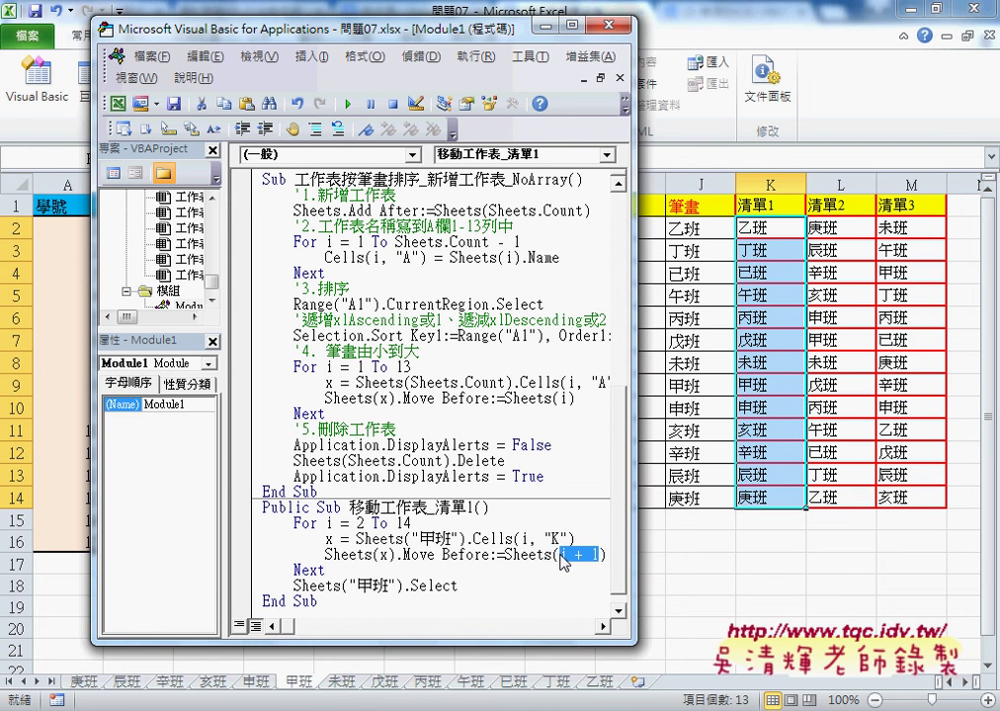
- Rerun the macro, debug the error, and try then remove a -1 in the Cells reference
left_click(347, 104)
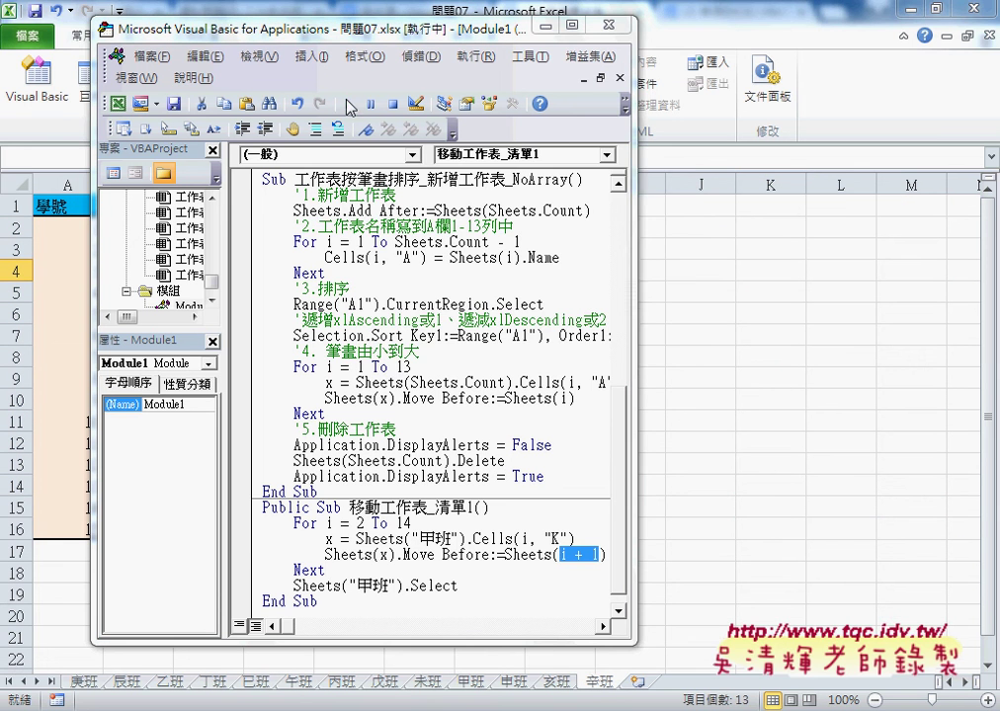
left_click(539, 343)
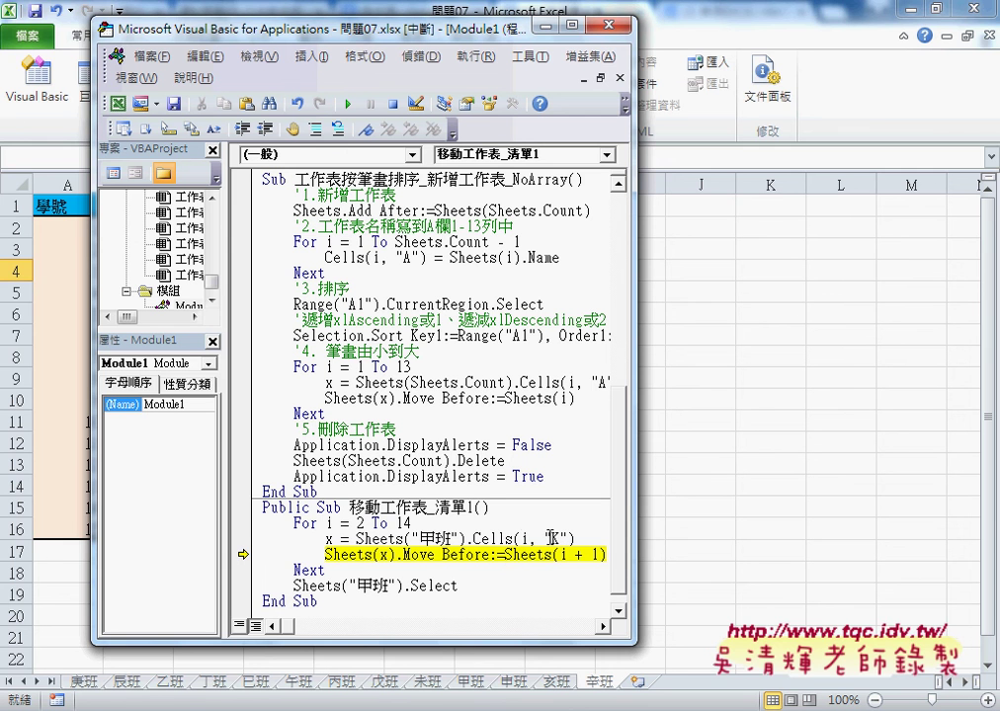
mouse_move(530, 538)
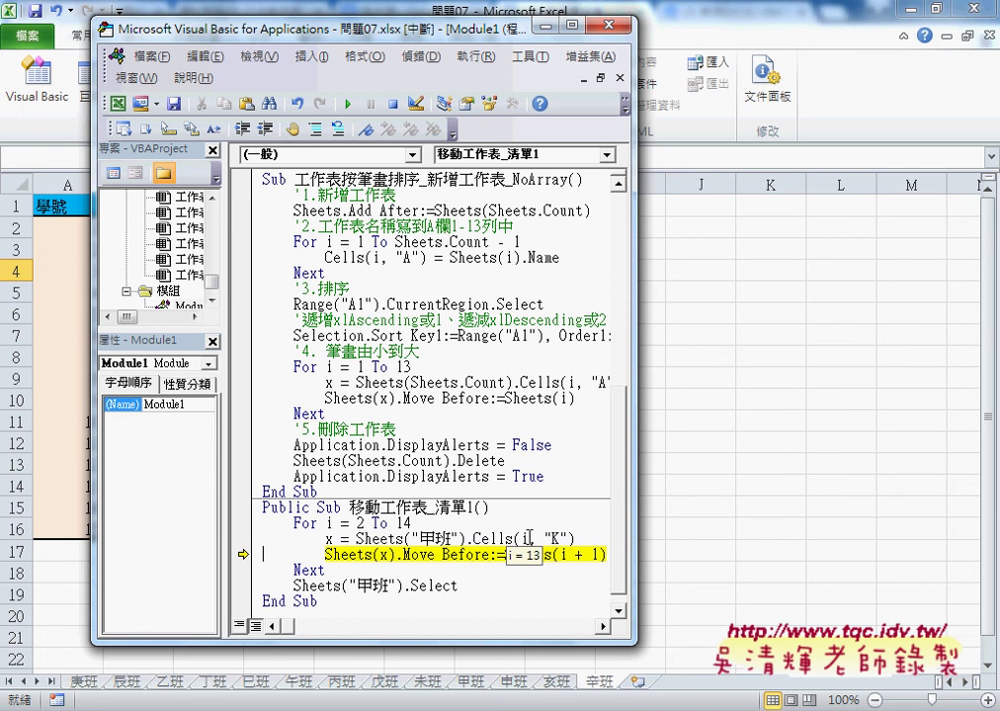
left_click(531, 538)
type("-")
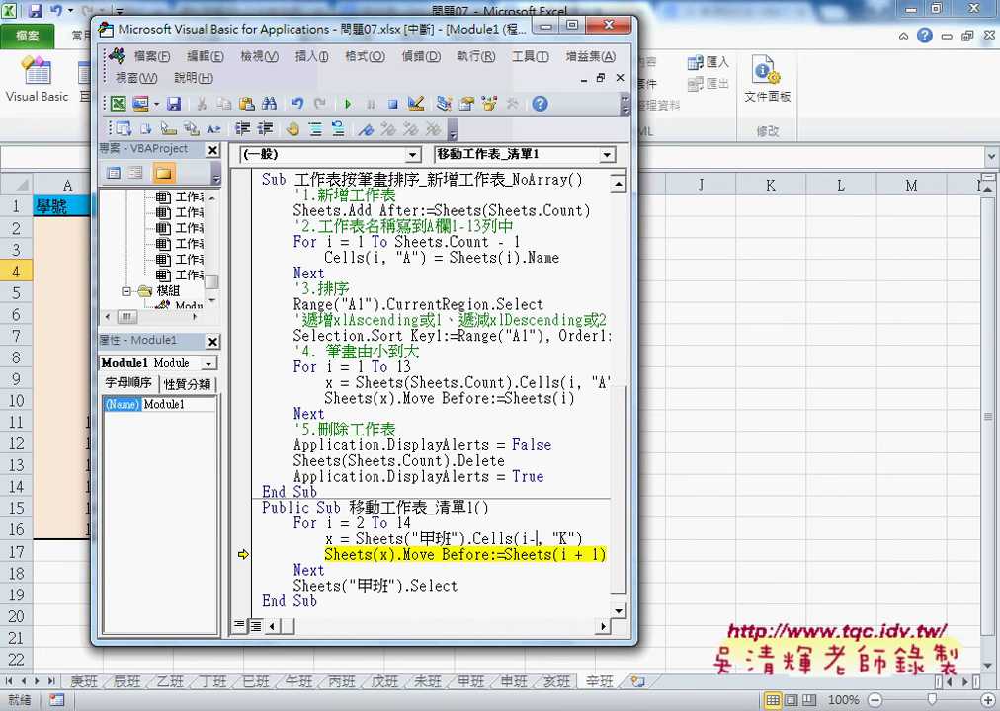
type("1")
key("BackSpace")
key("BackSpace")
- Change Sheets(i + 1) to Sheets(i - 1) and reset the paused run
left_click_drag(570, 555, 587, 555)
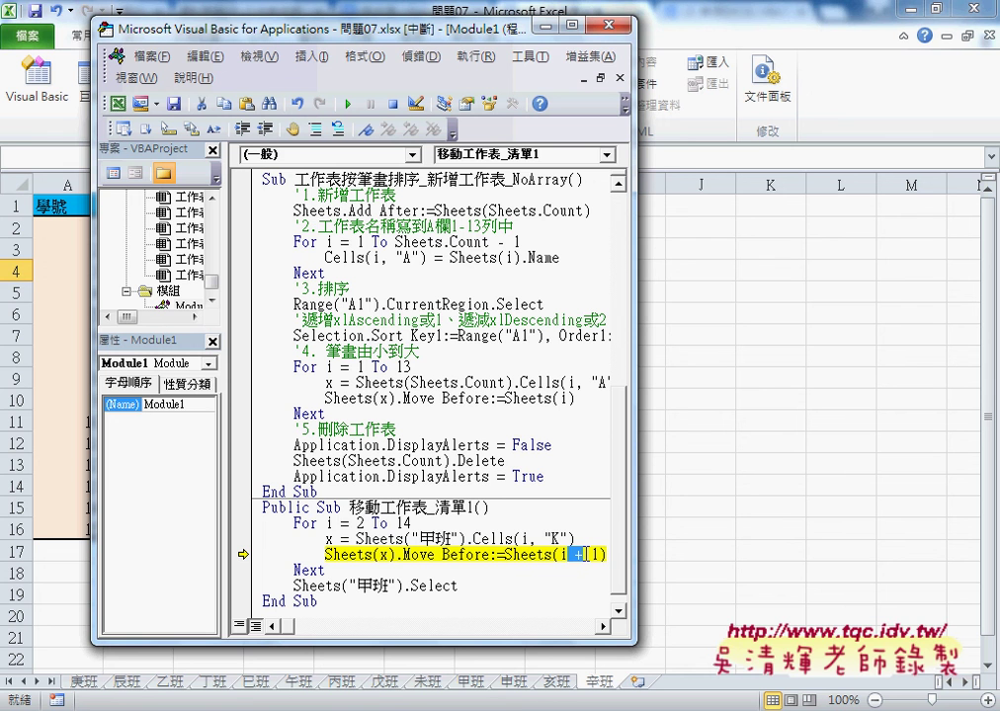
type("-")
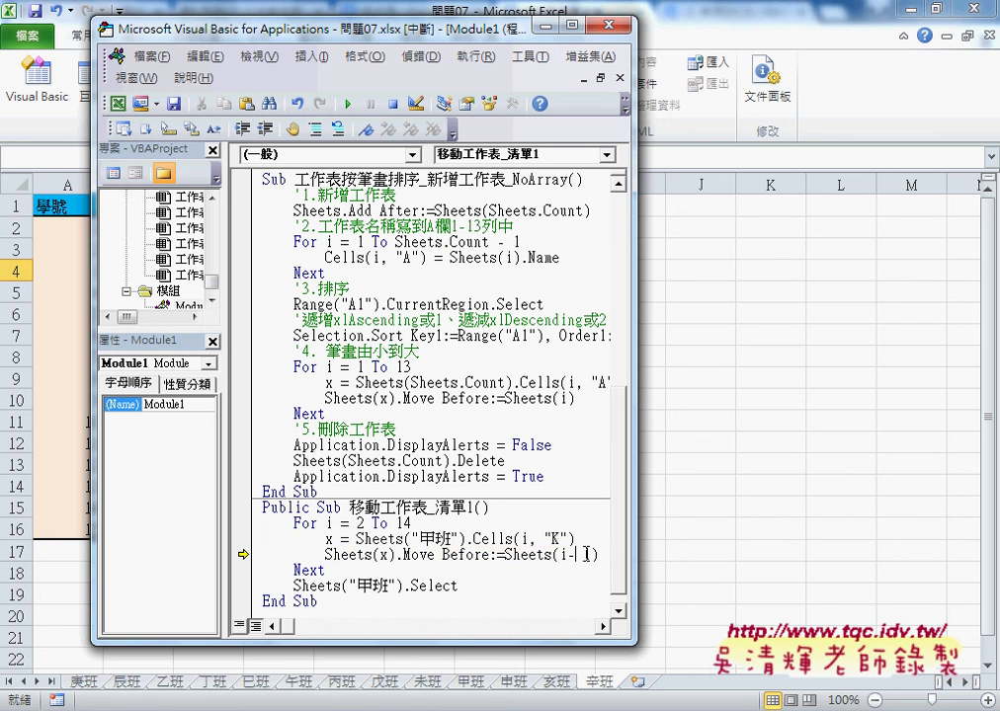
left_click(392, 103)
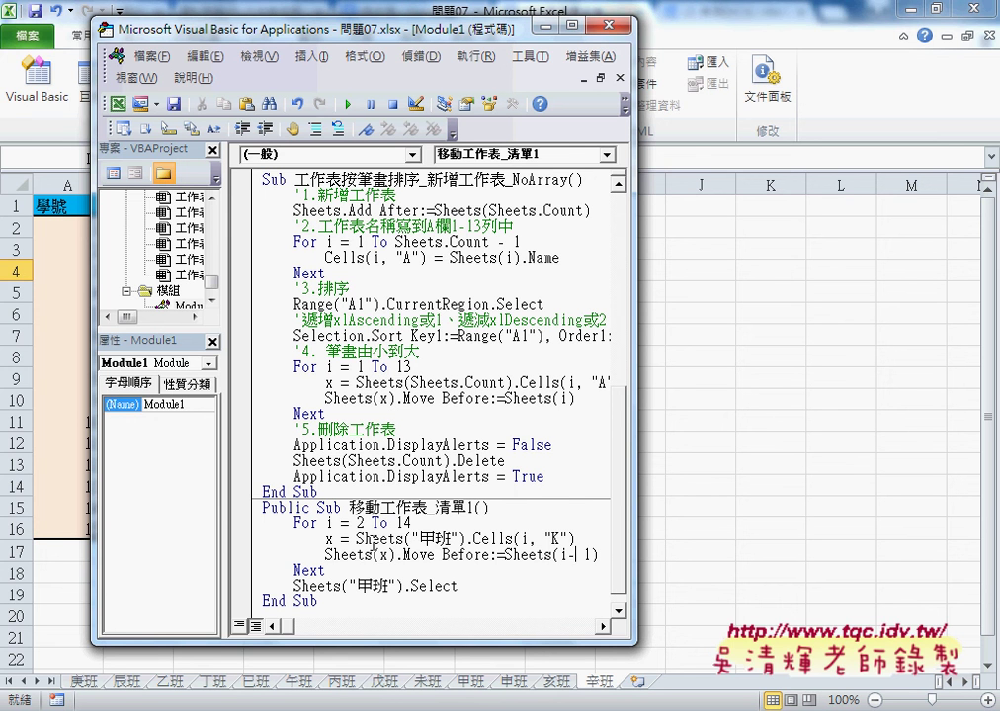
- Run 移動工作表_清單1 with a breakpoint on the For line, step once, finish, then clear breakpoints
left_click(241, 522)
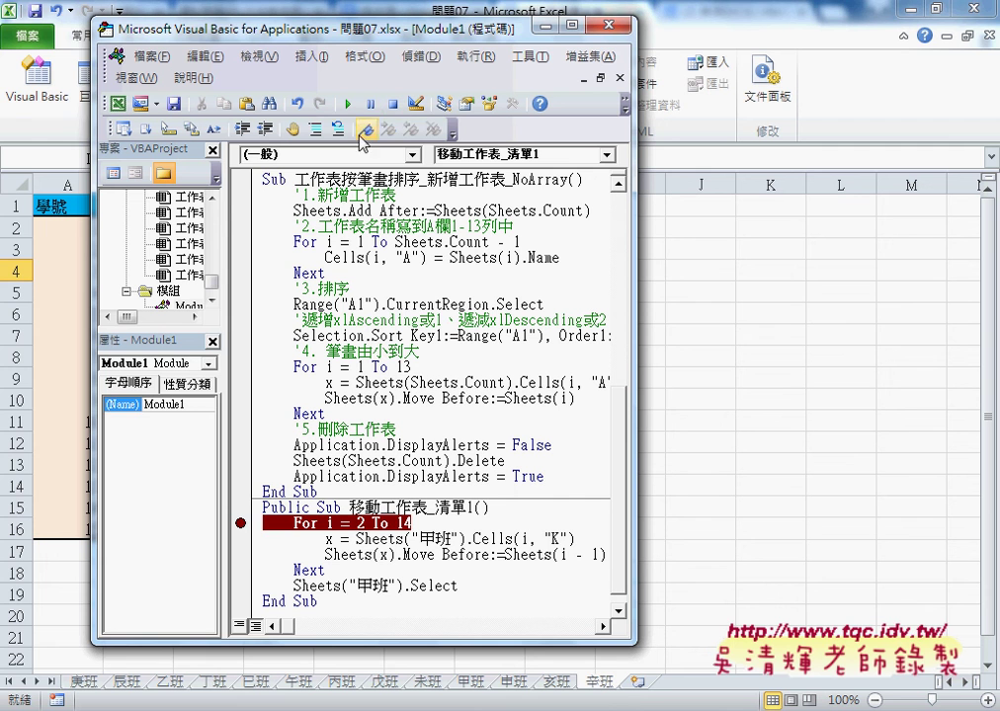
left_click(348, 103)
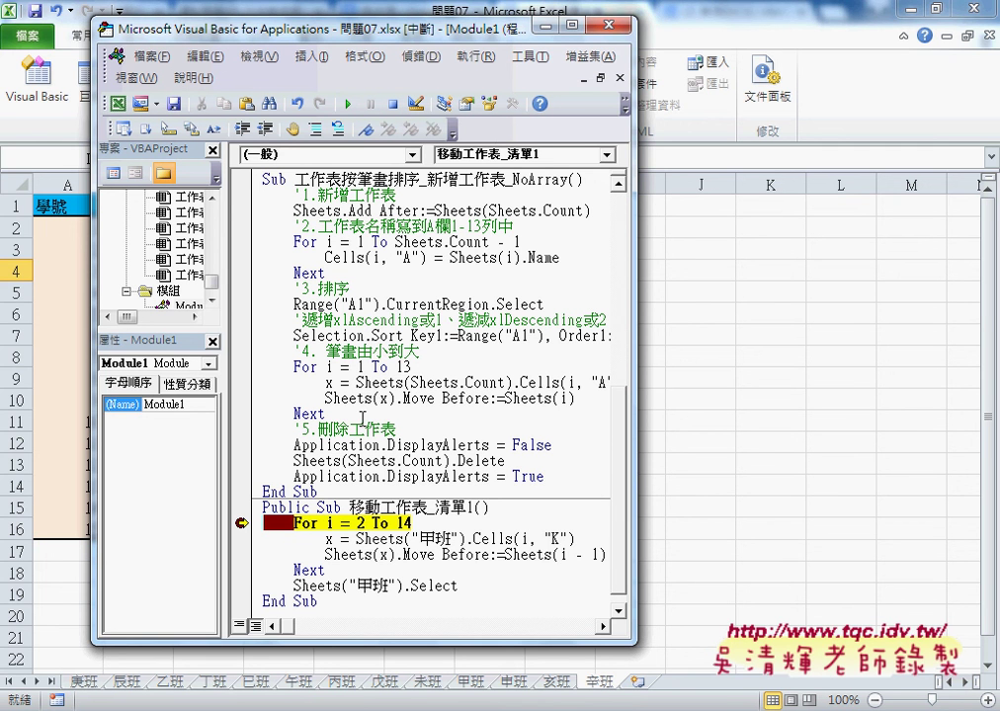
key("F8")
key("F8")
key("F8")
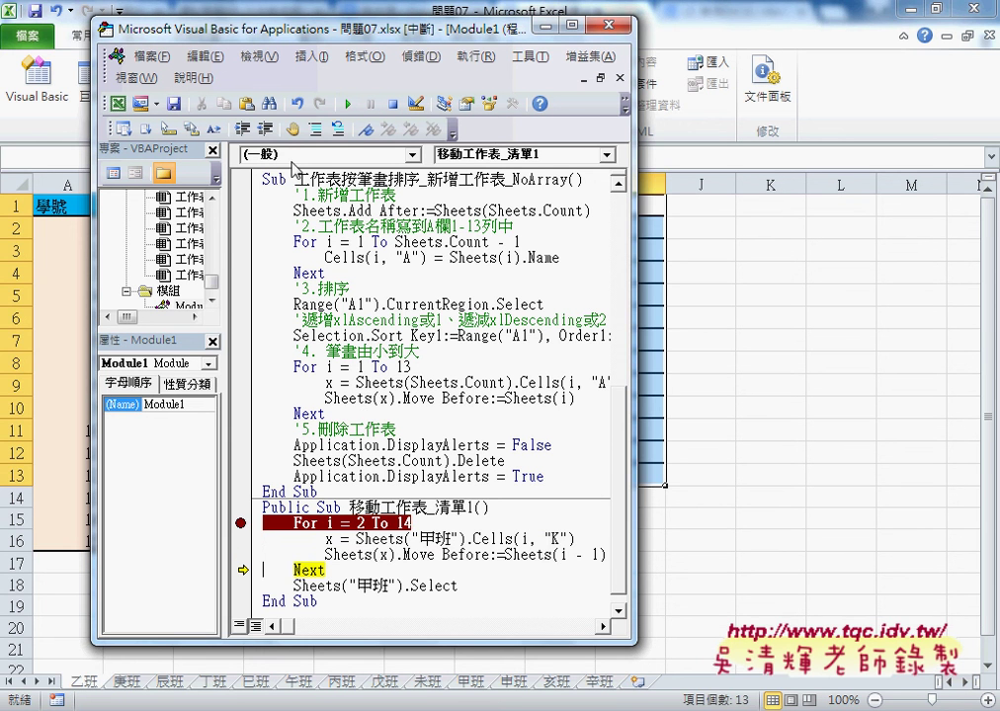
key("F5")
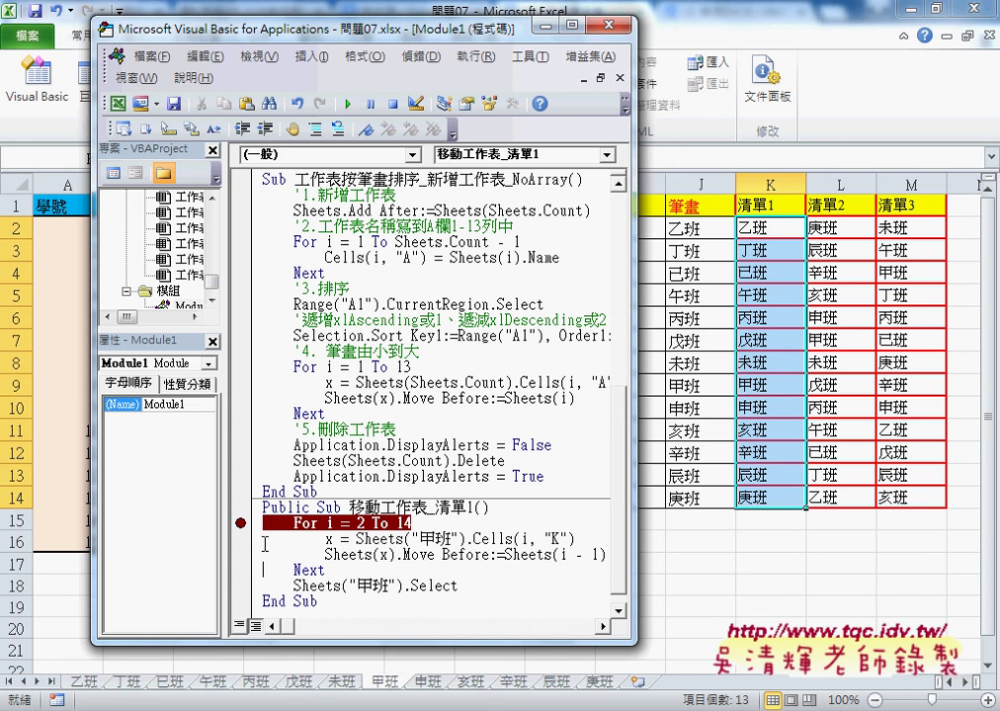
key("ctrl+shift+F9")
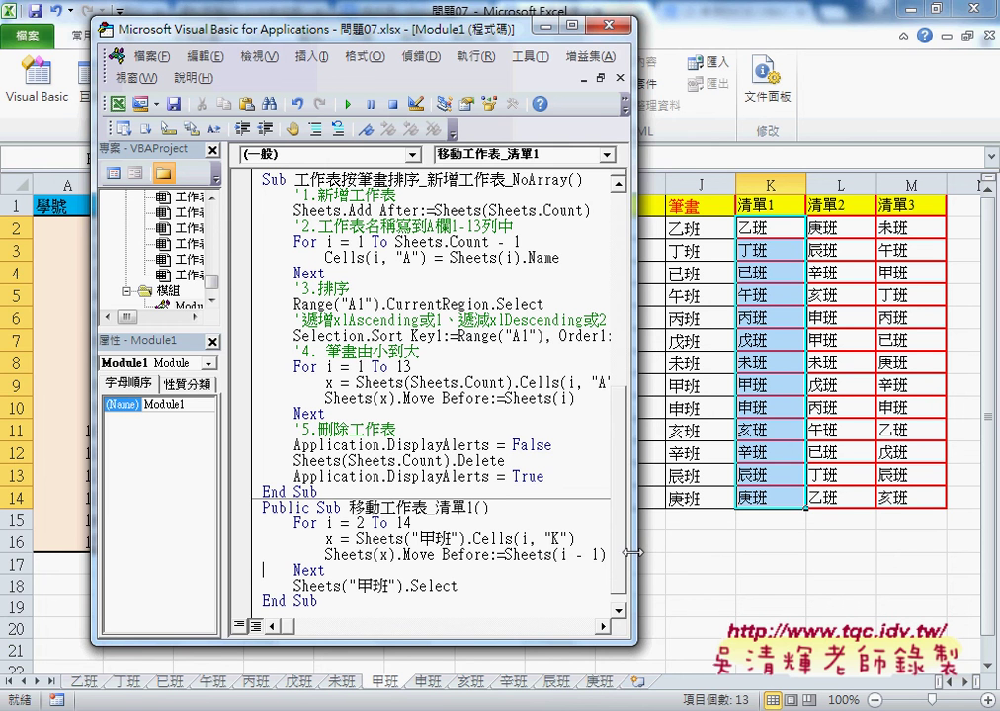
- Narrow the VBA editor, select the macro code, and return to the 甲班 worksheet
mouse_move(634, 551)
left_mouse_down()
mouse_move(542, 548)
mouse_move(597, 548)
left_mouse_up()
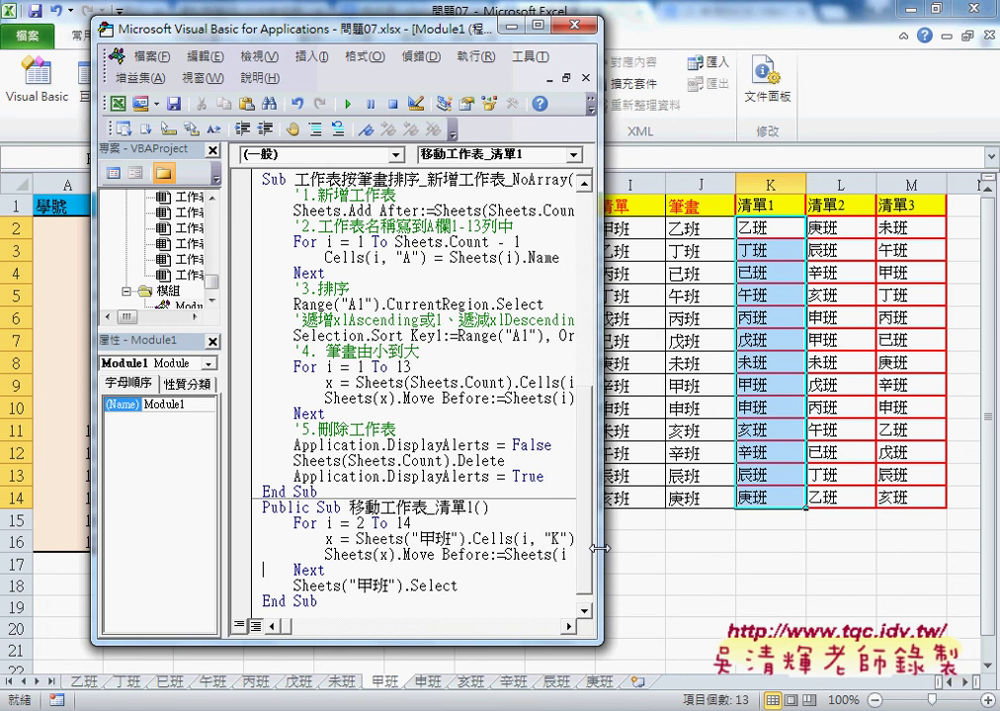
left_click_drag(318, 601, 247, 509)
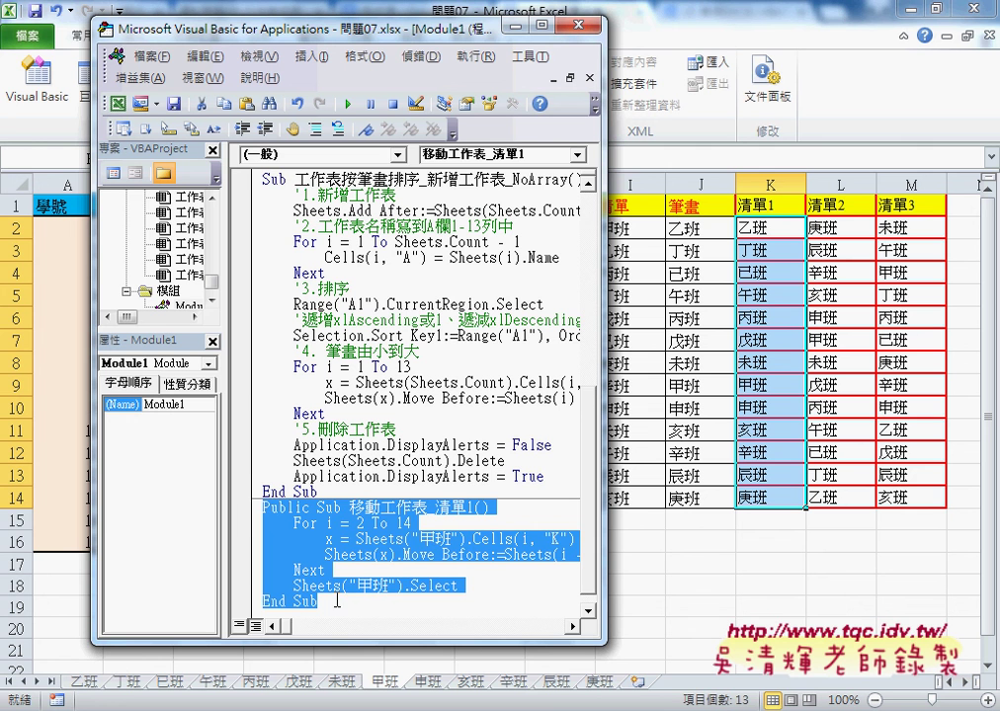
scroll(334, 596, "down", 1)
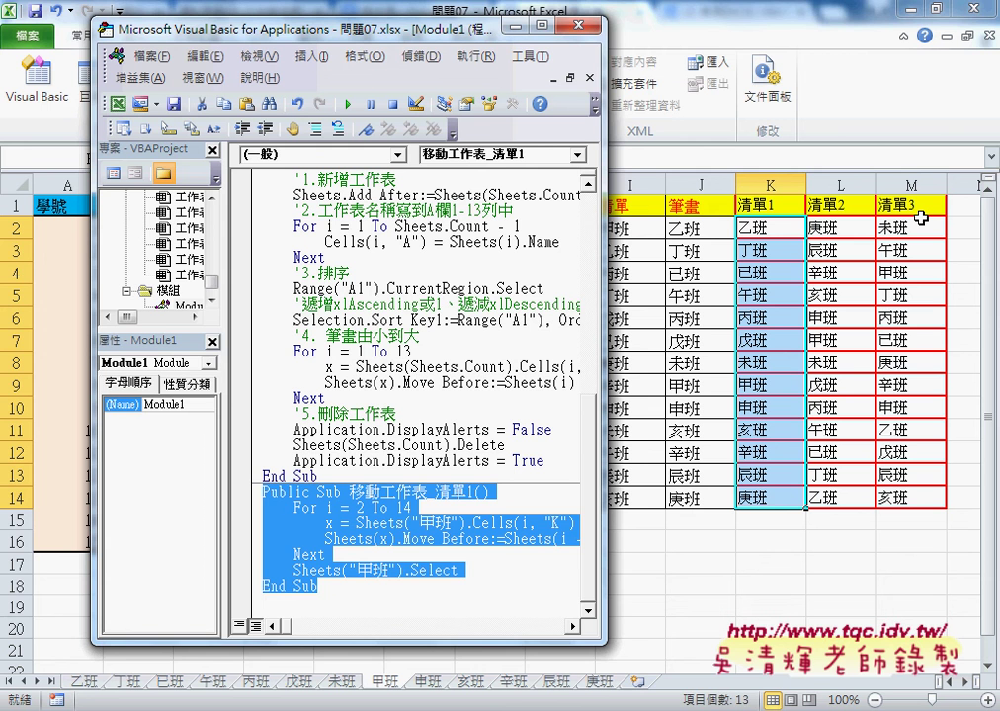
left_click(700, 317)
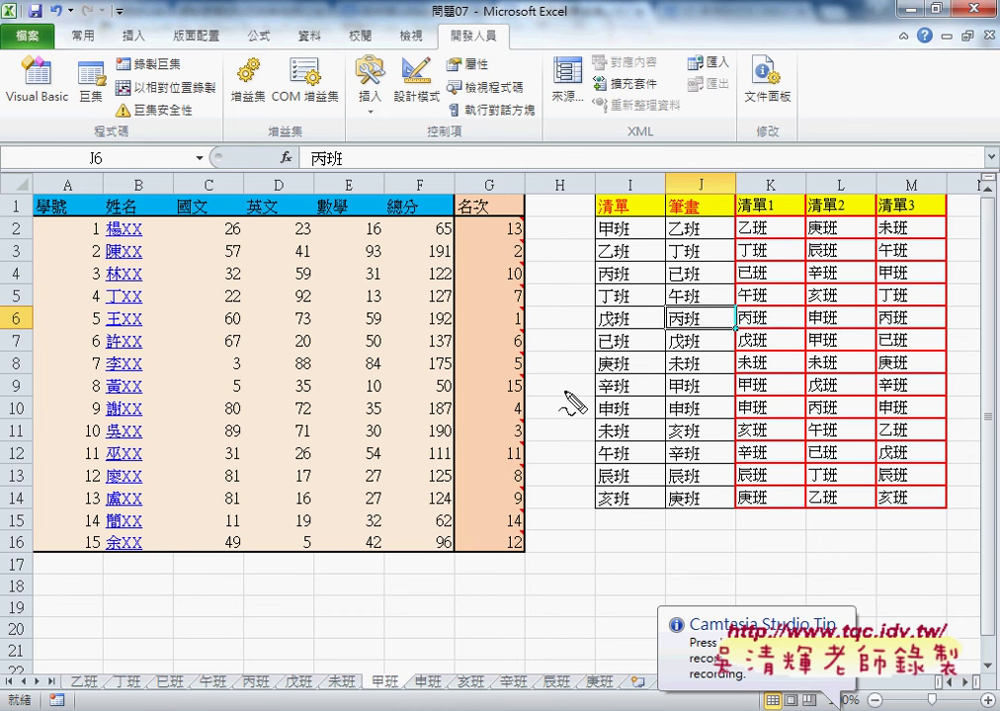
- Mark up the E7:G10 scores and I1:M1 headers in red, clear the marks, and reopen the VBA editor
left_click_drag(396, 322, 355, 410)
left_click_drag(405, 338, 568, 407)
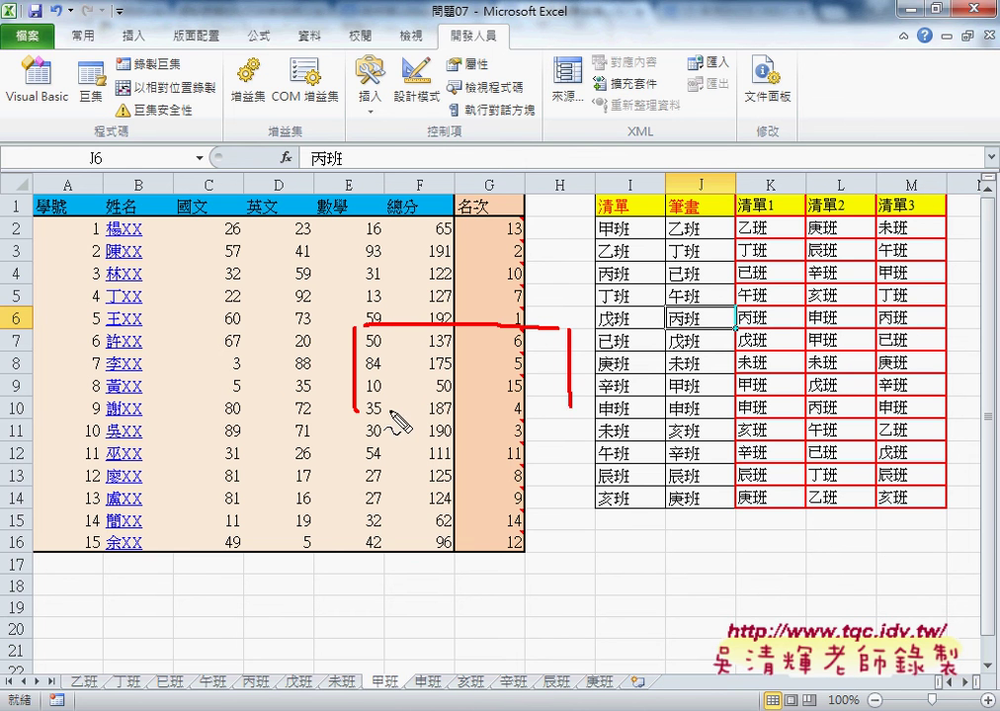
left_click_drag(356, 407, 597, 407)
left_click_drag(415, 373, 495, 379)
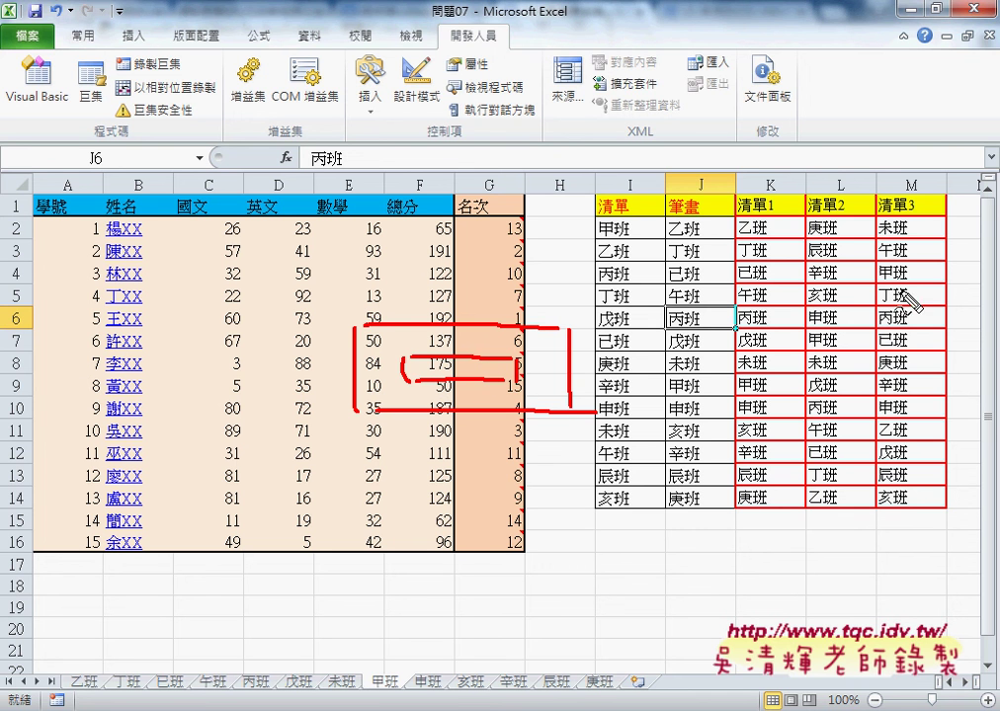
mouse_move(632, 203)
left_mouse_down()
mouse_move(597, 208)
mouse_move(915, 197)
mouse_move(692, 208)
left_mouse_up()
left_click_drag(593, 183, 451, 329)
left_click_drag(559, 403, 592, 408)
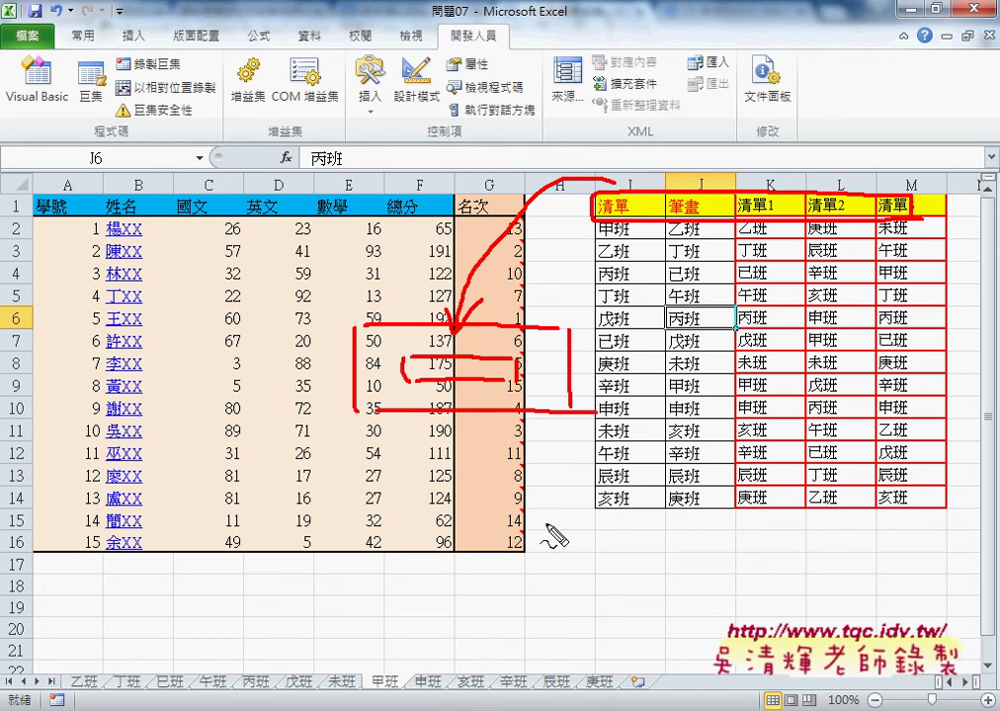
key("Escape")
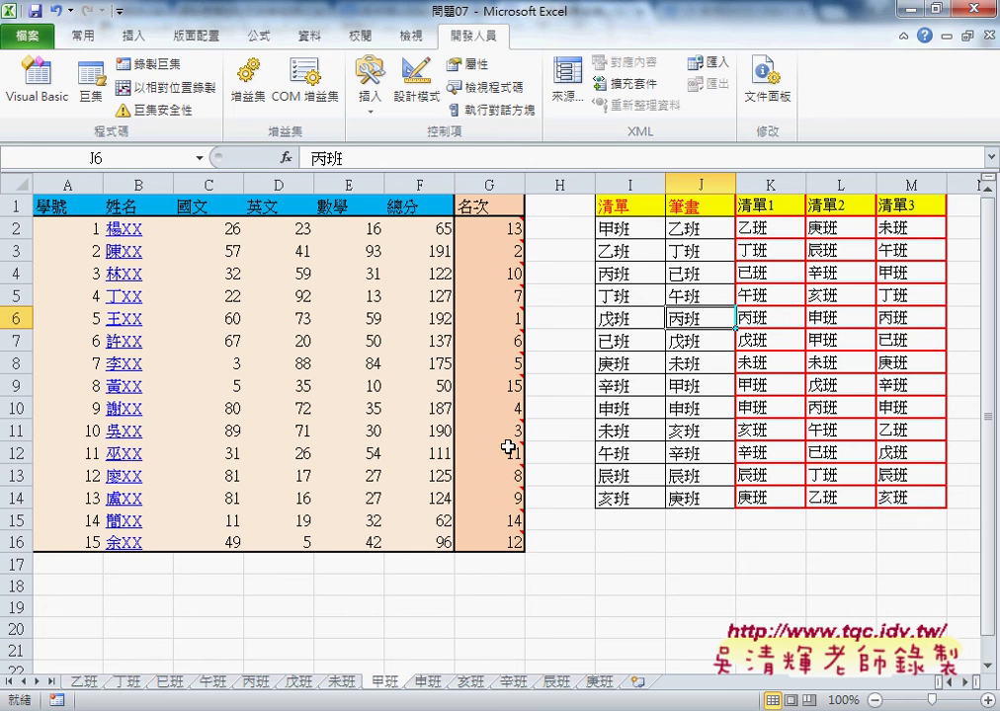
left_click(35, 87)
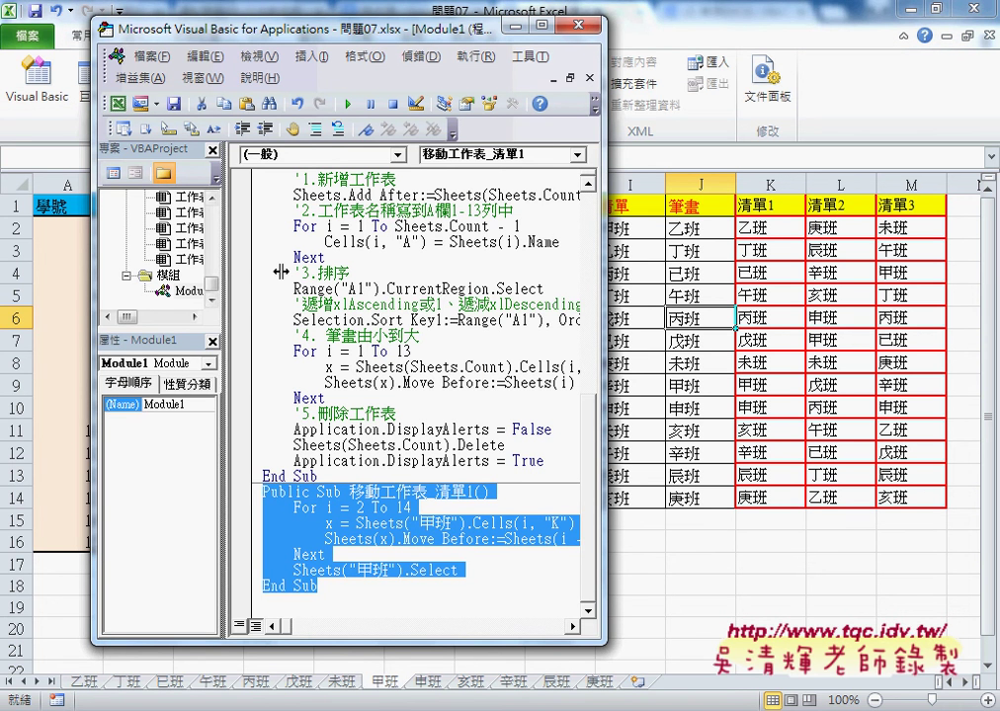
- Widen the VBA panes, then read the 程式碼 notes and highlight the 欄名 As String parameter
left_click_drag(219, 281, 282, 264)
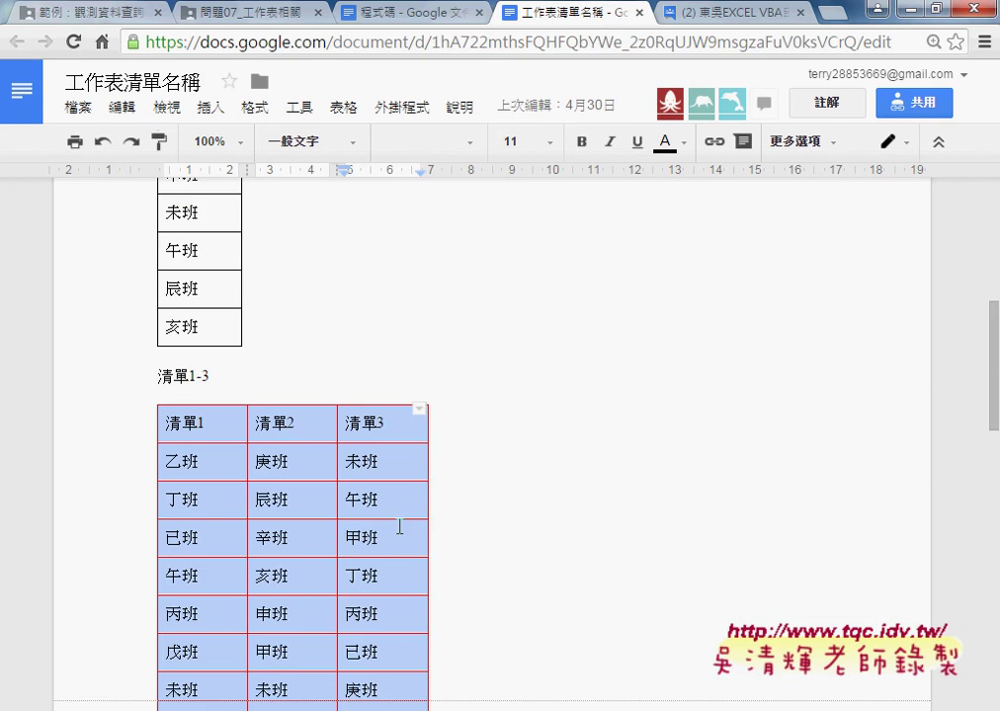
scroll(398, 526, "down", 2)
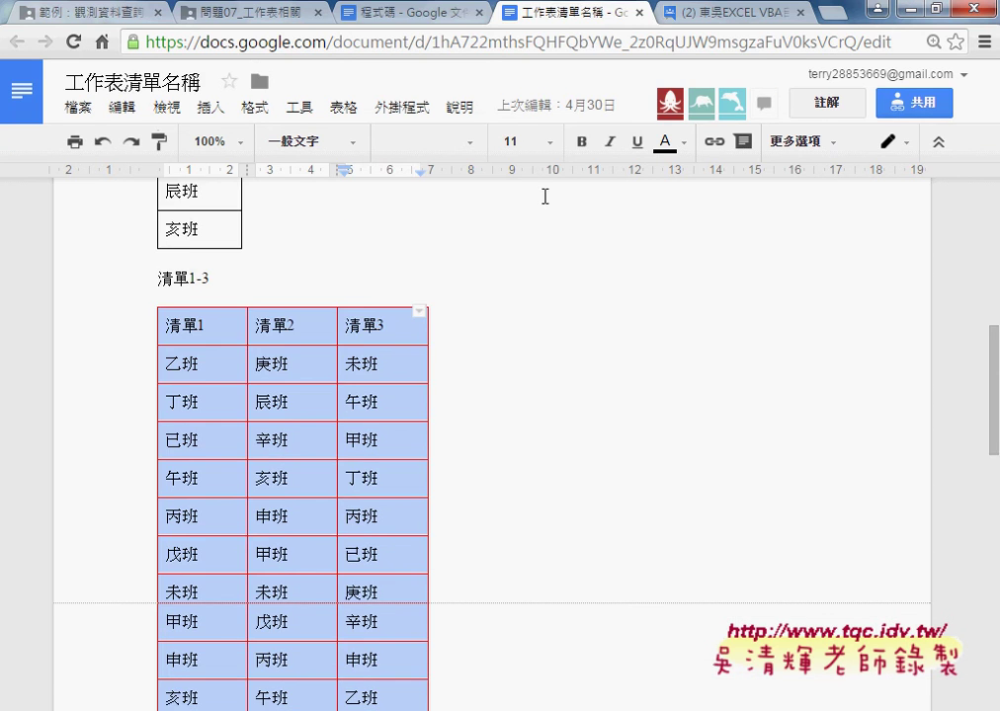
left_click(457, 18)
scroll(407, 284, "down", 3)
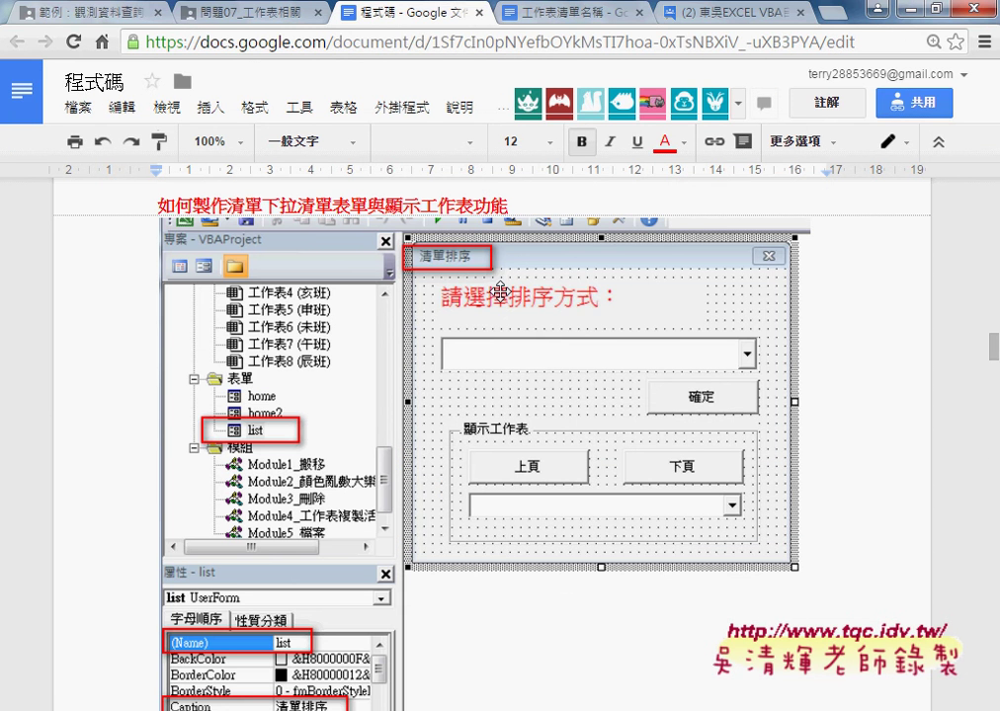
scroll(514, 390, "down", 5)
scroll(515, 391, "down", 4)
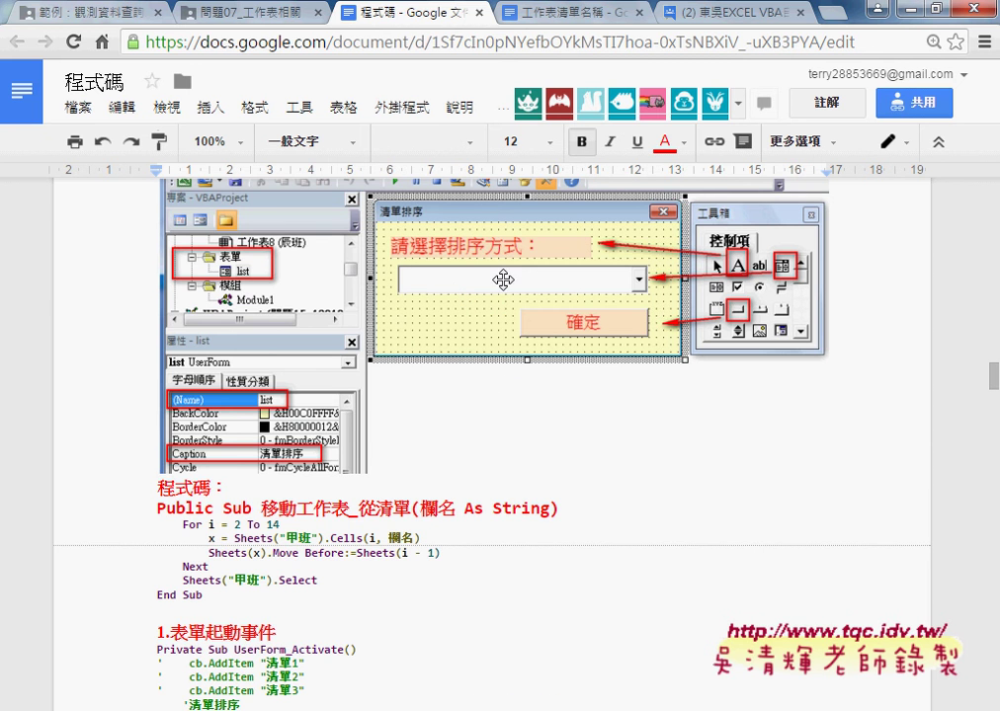
scroll(434, 512, "down", 1)
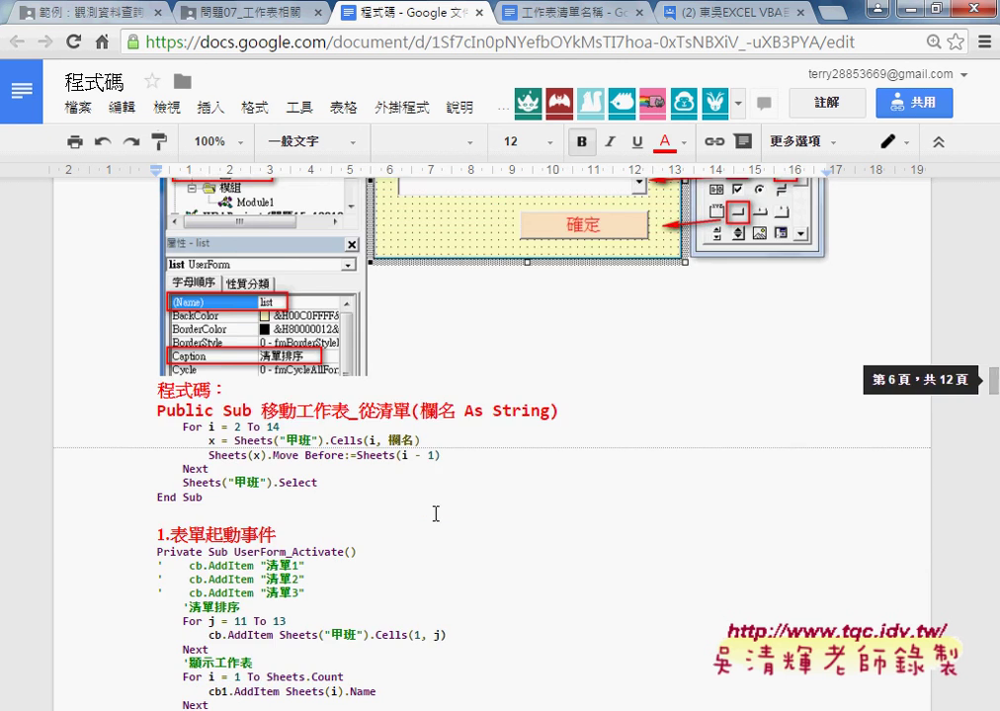
scroll(435, 312, "down", 1)
left_click_drag(423, 313, 554, 314)
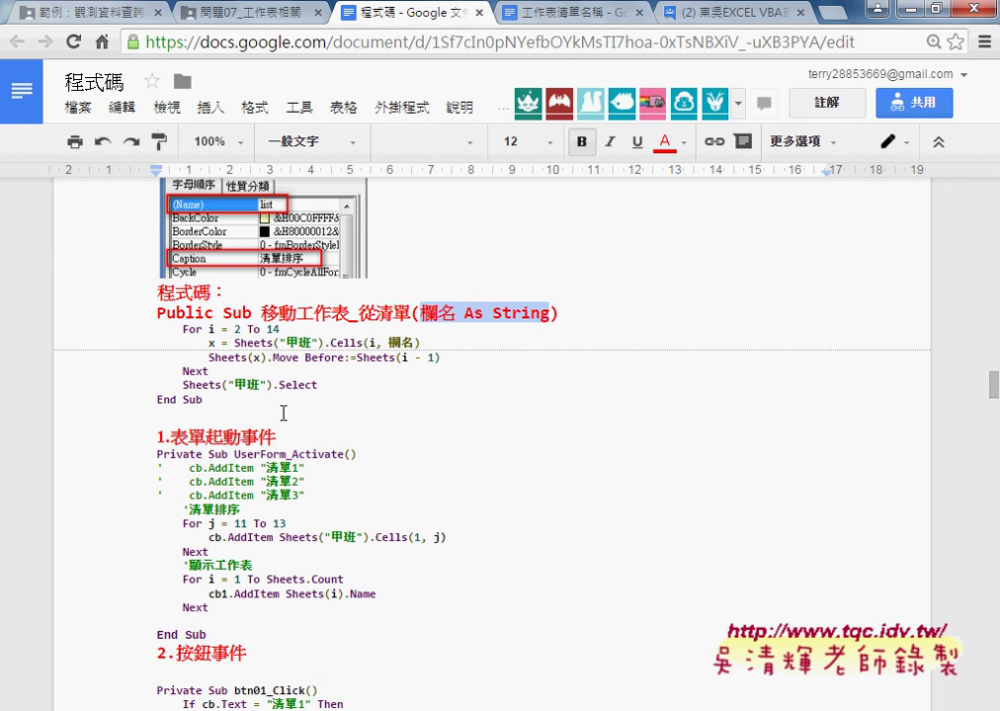
- Select the whole 移動工作表_從清單 sub, review it, and go to the 問題07_工作表相關 Drive folder
left_click_drag(204, 399, 156, 310)
scroll(297, 408, "down", 1)
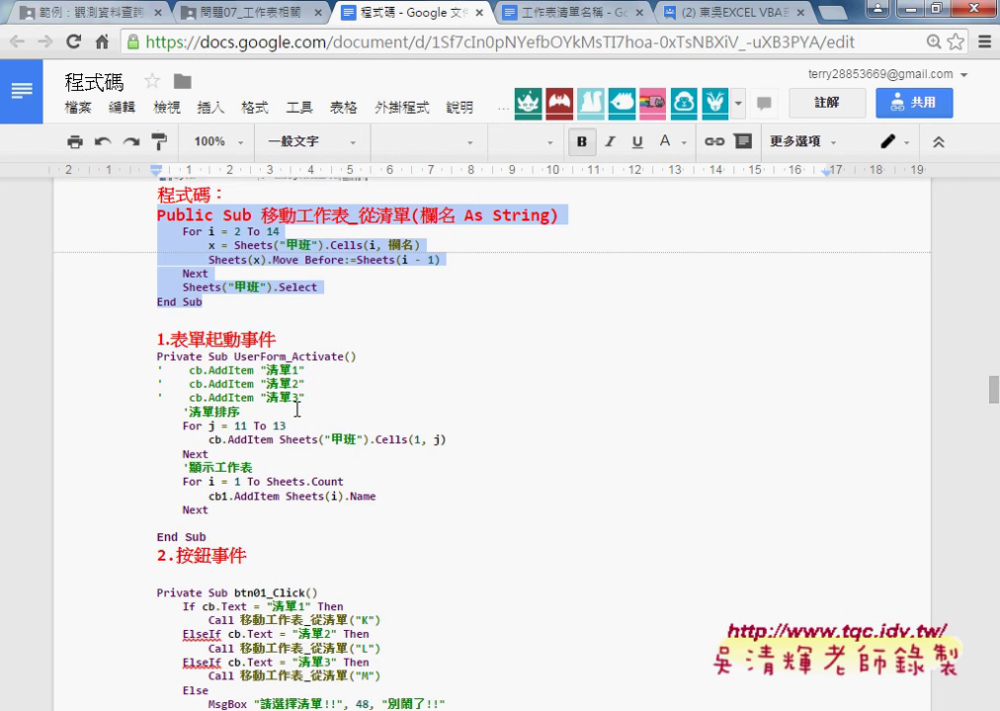
scroll(281, 435, "down", 1)
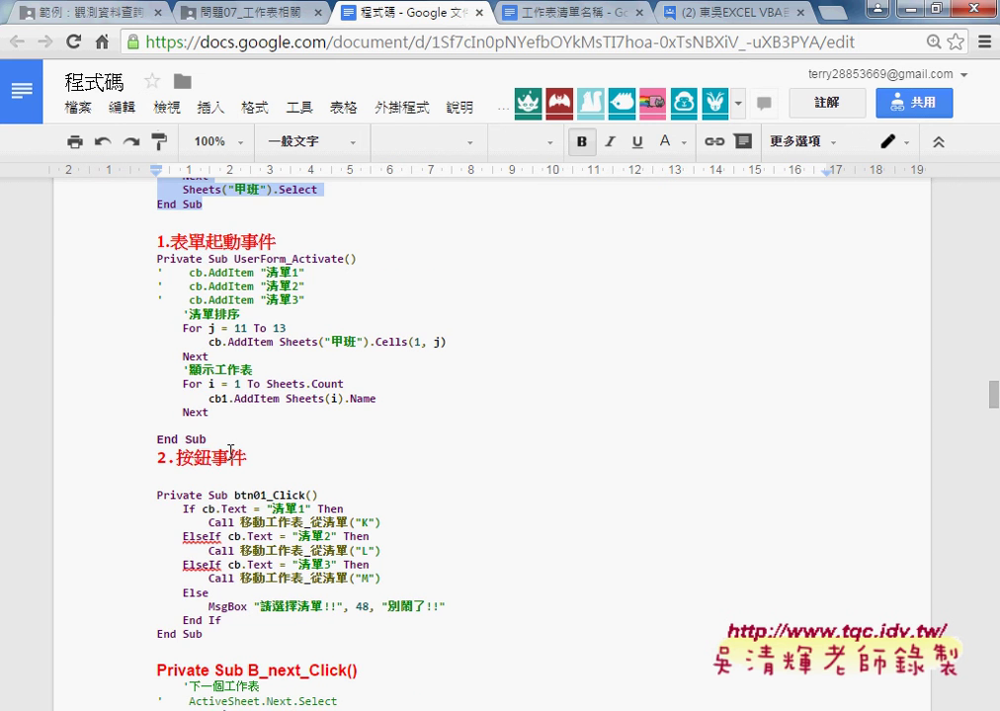
scroll(259, 494, "down", 1)
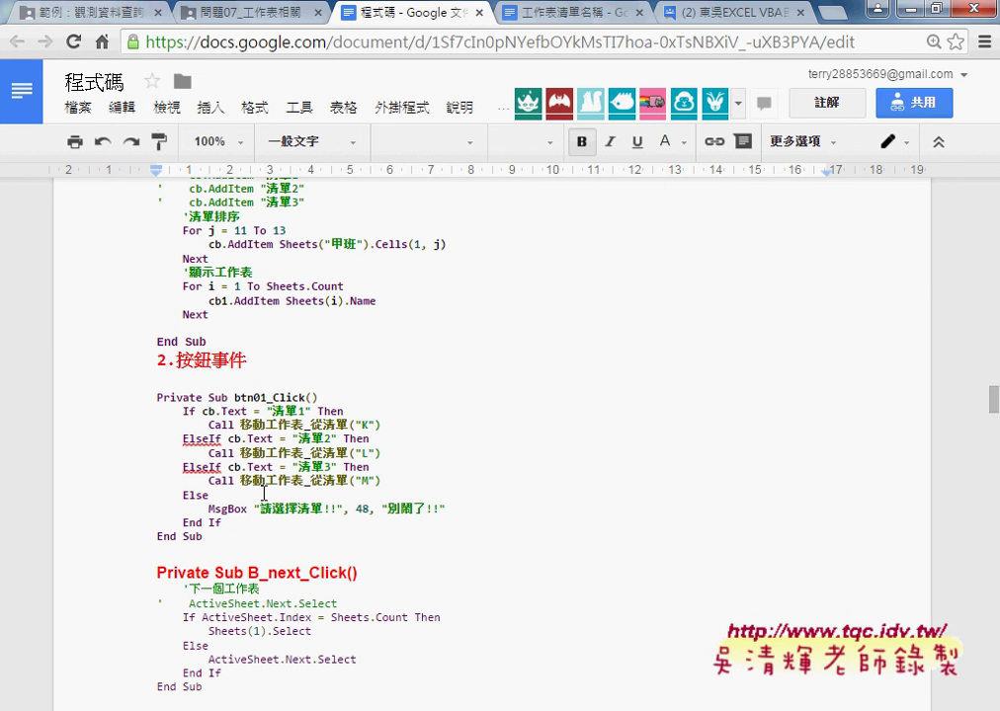
scroll(264, 493, "down", 1)
scroll(263, 493, "up", 1)
scroll(270, 380, "up", 3)
scroll(340, 479, "up", 4)
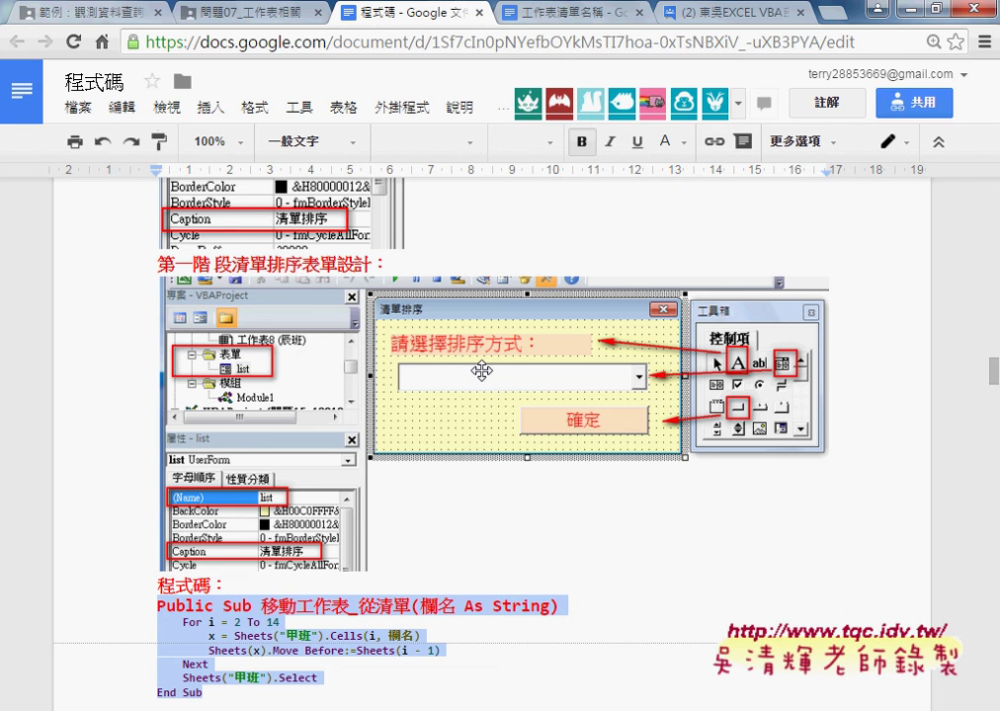
left_click(209, 11)
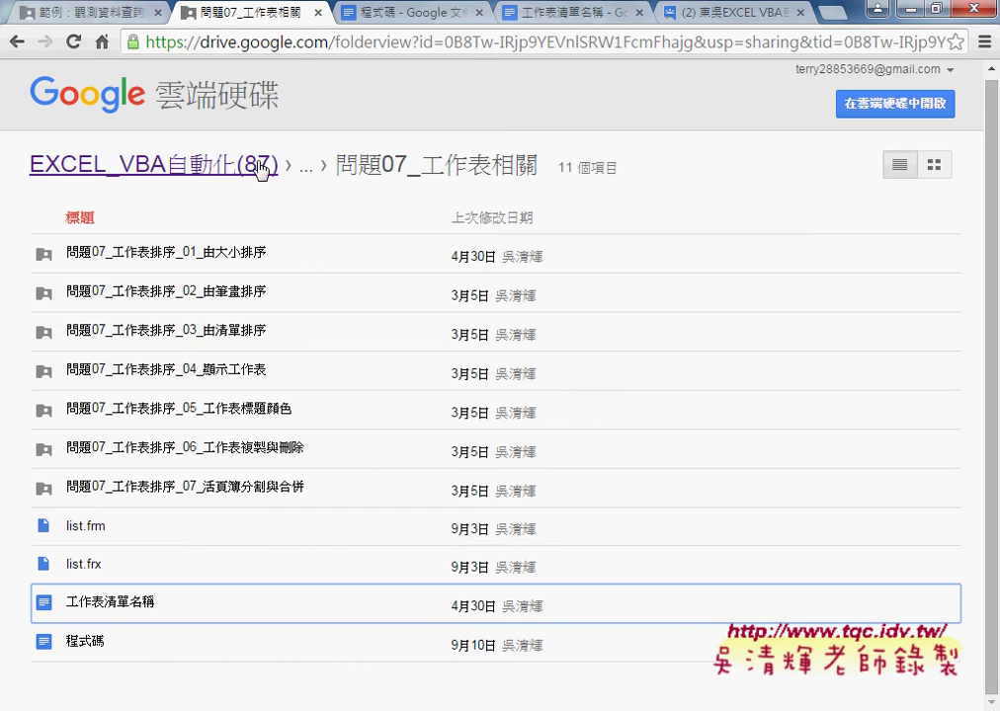